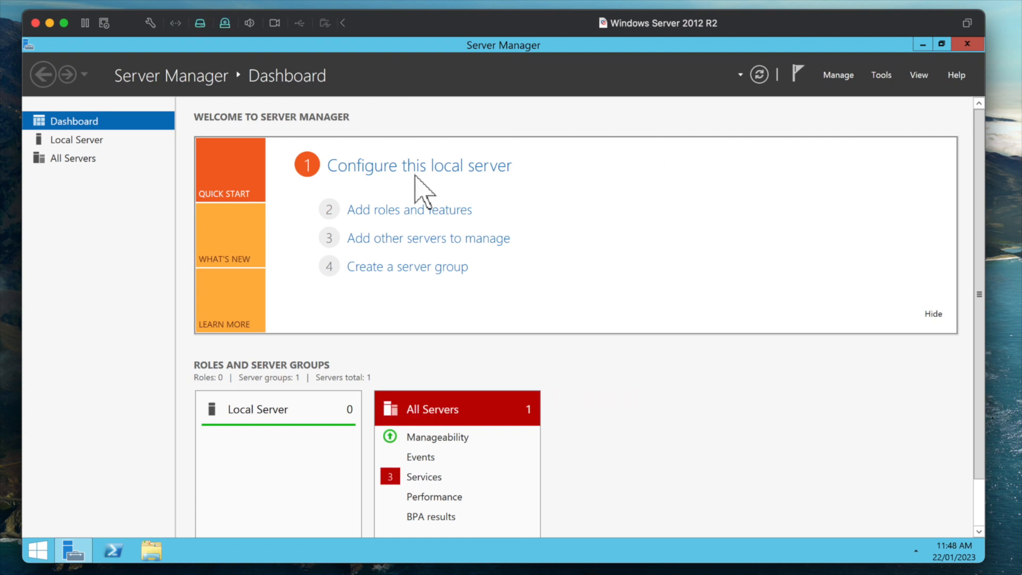
# - Start the Add Roles and Features wizard for a role-based installation on adserver
pyautogui.click(453, 209)
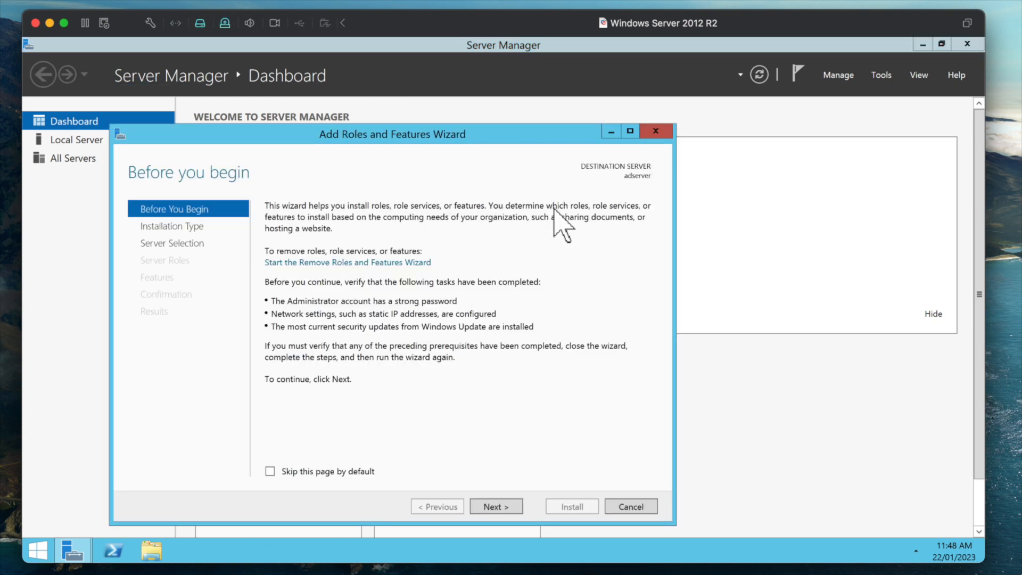
pyautogui.click(490, 506)
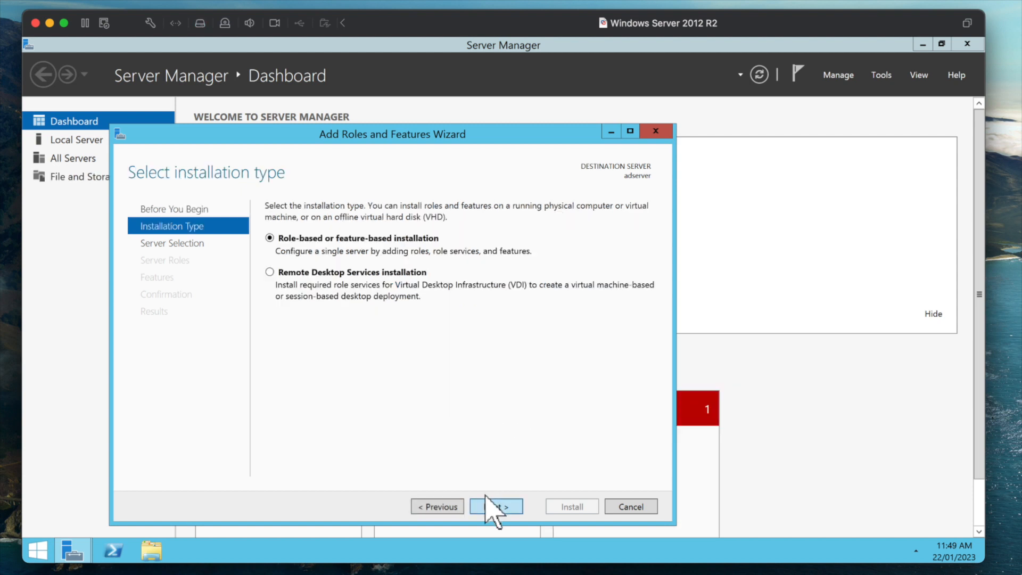
pyautogui.click(490, 506)
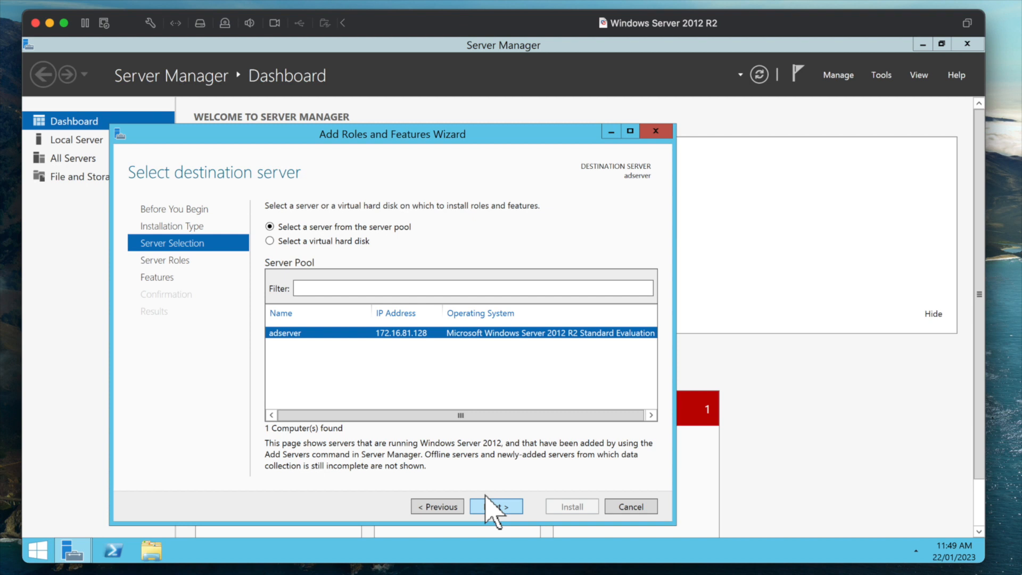
pyautogui.click(489, 506)
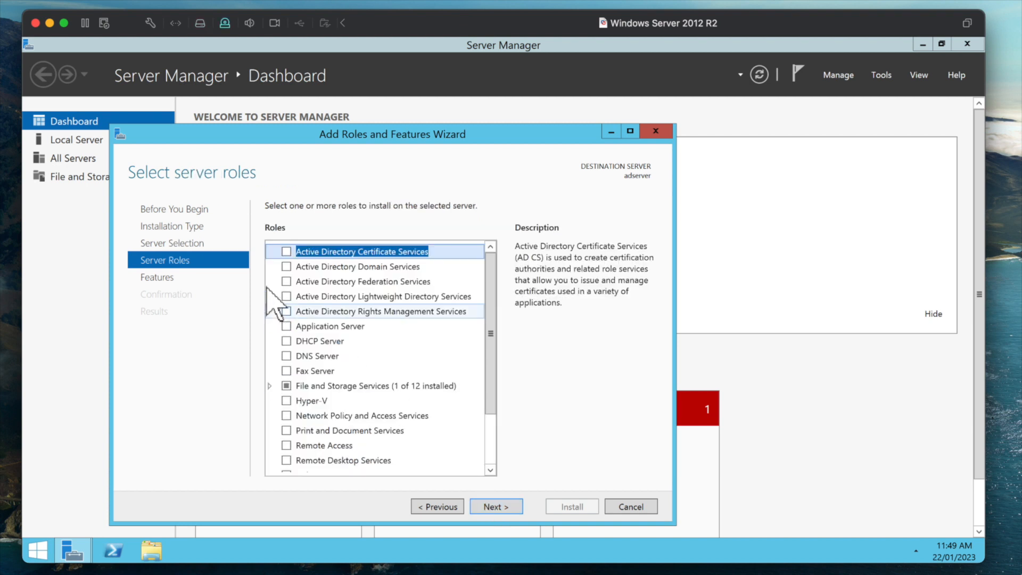
# - Tick Active Directory Domain Services and Network Policy and Access Services, accepting their required features
pyautogui.click(286, 266)
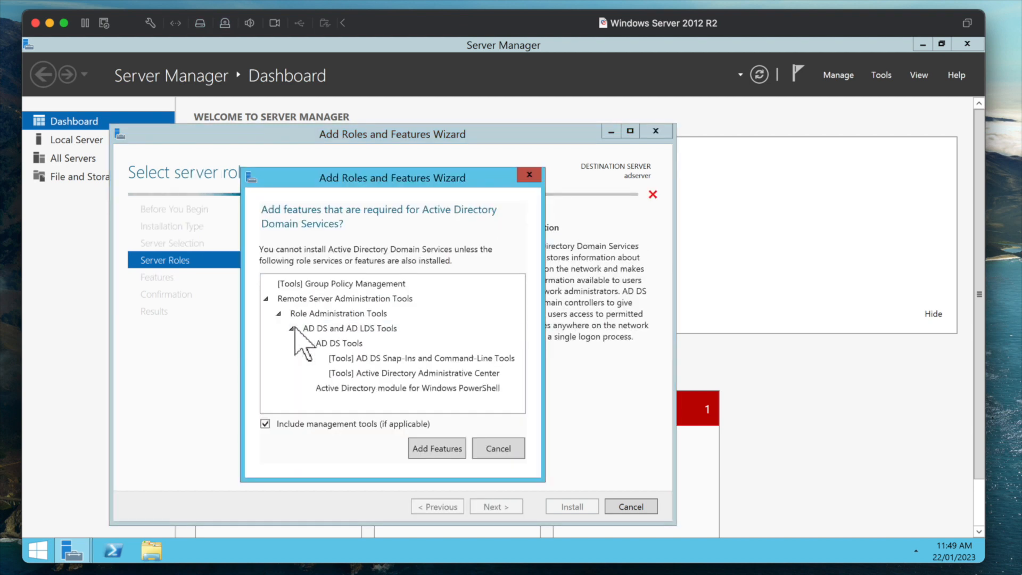
pyautogui.click(426, 510)
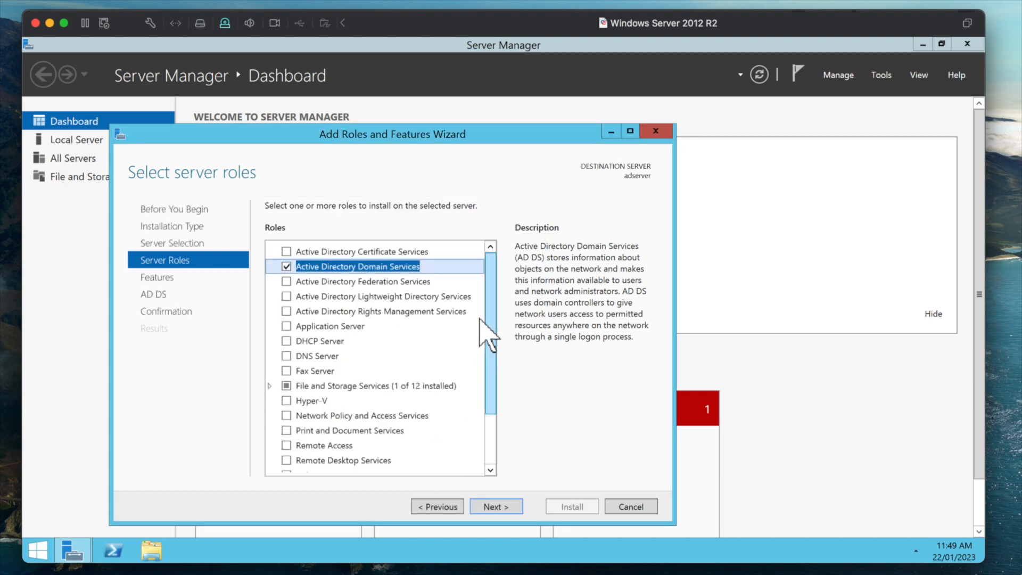
pyautogui.moveTo(484, 336); pyautogui.dragTo(384, 367)
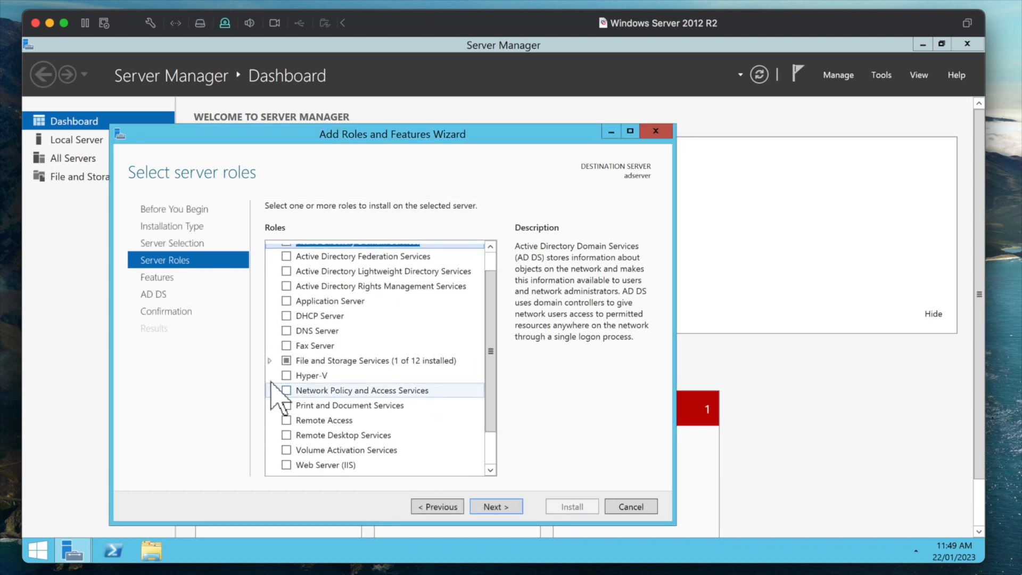
pyautogui.click(285, 390)
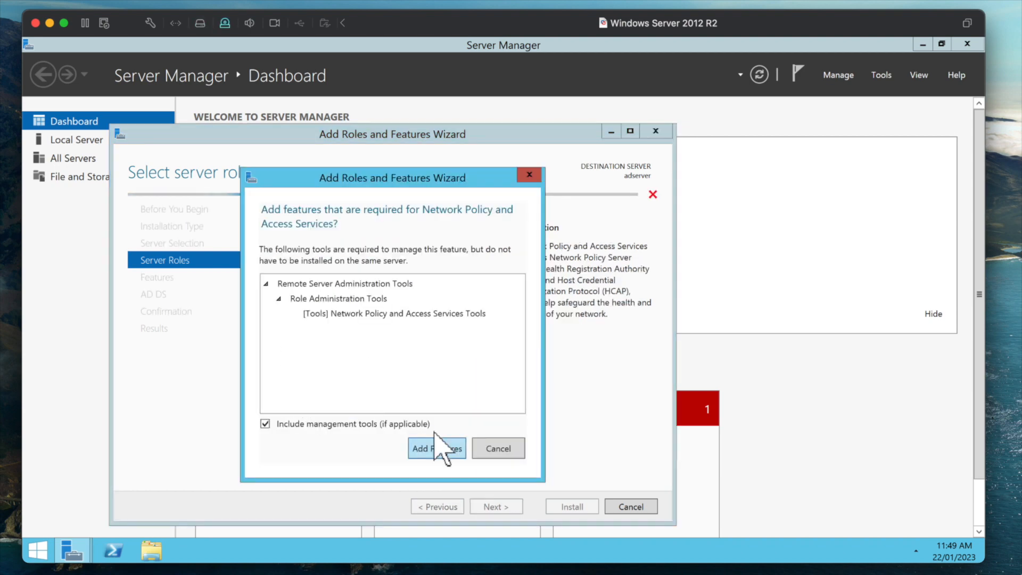
pyautogui.click(425, 448)
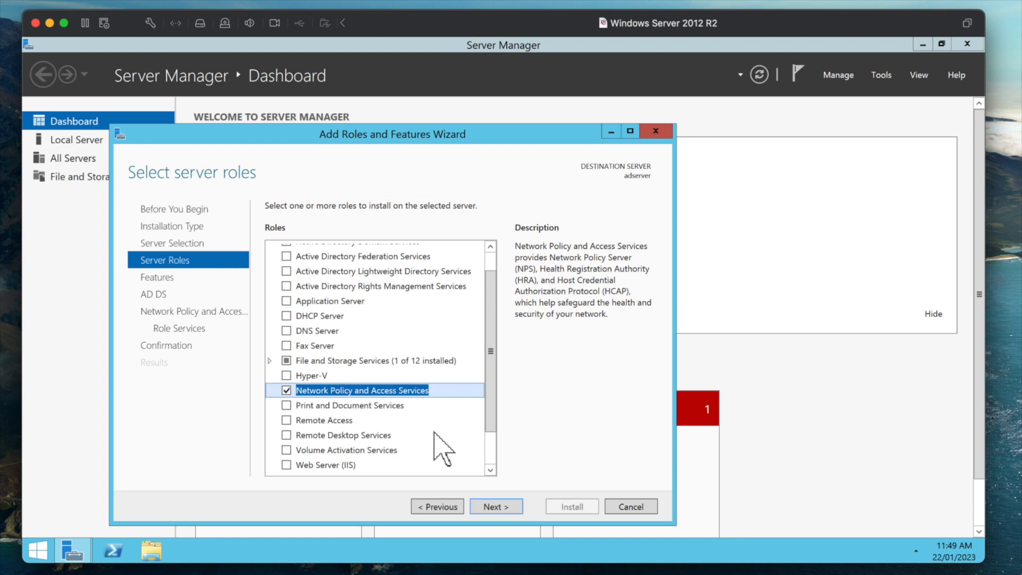
pyautogui.click(485, 504)
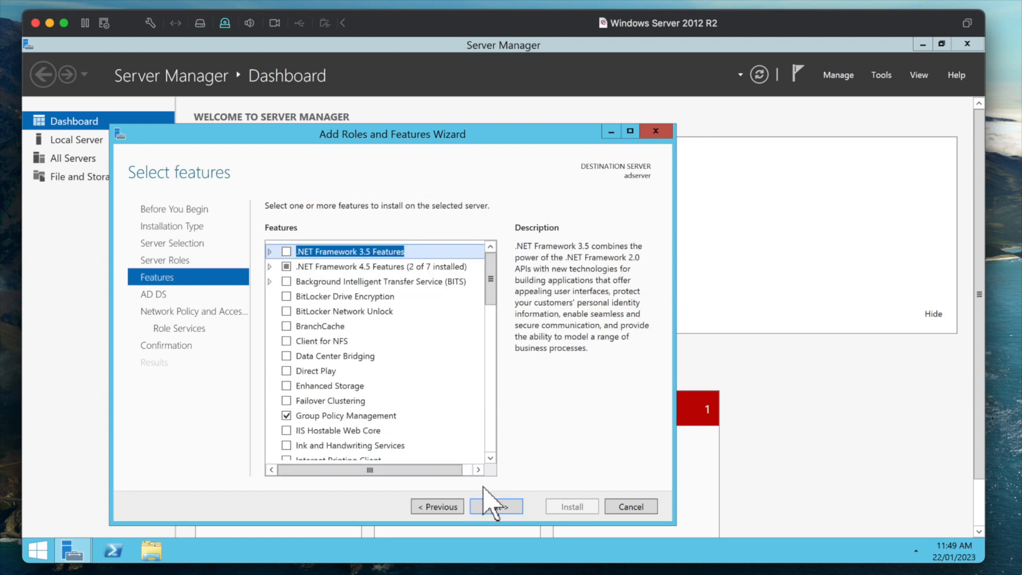
# - Pass the Features, AD DS and NPAS pages with Network Policy Server selected, and install both roles
pyautogui.click(491, 506)
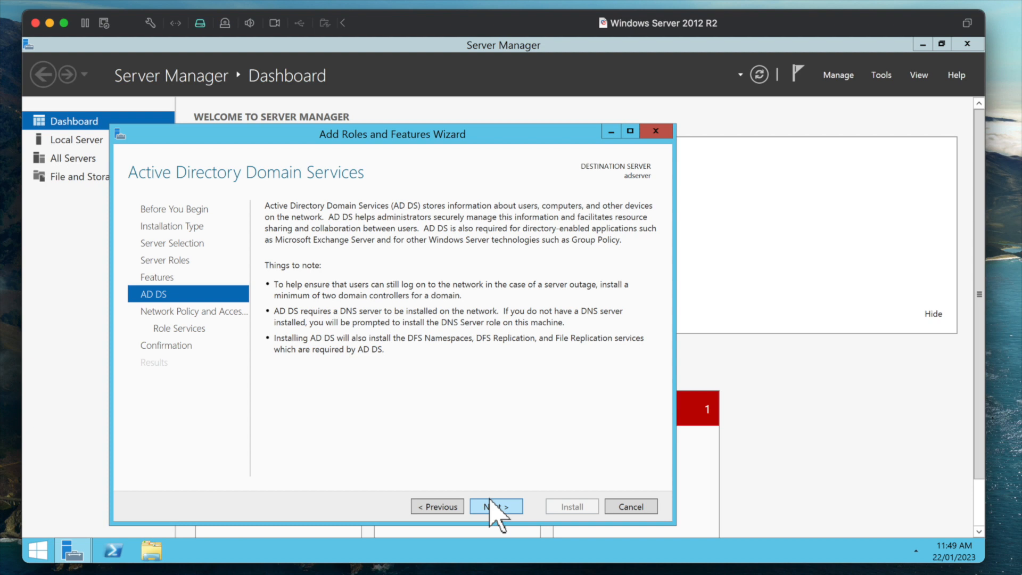
pyautogui.click(493, 505)
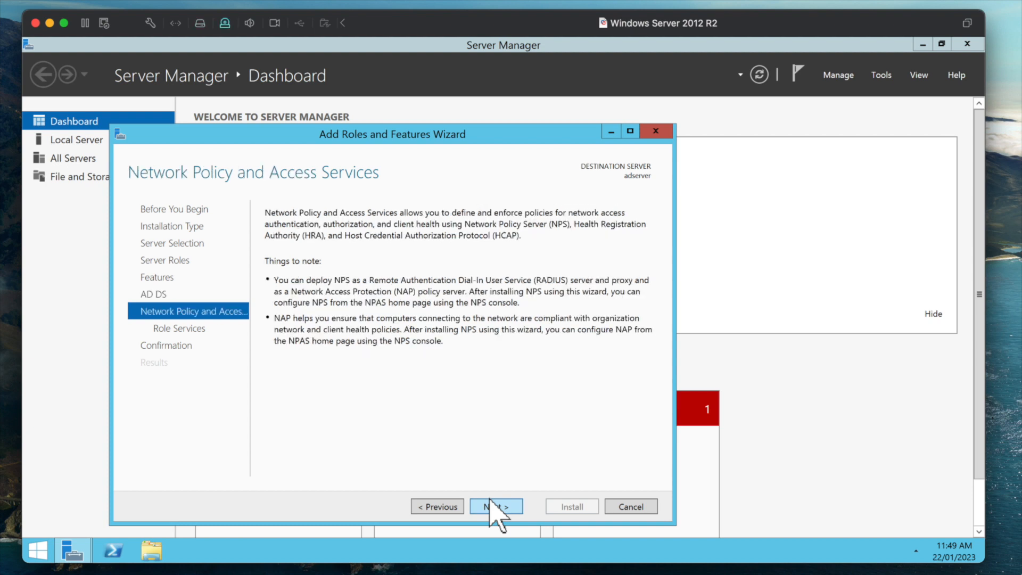
pyautogui.click(492, 506)
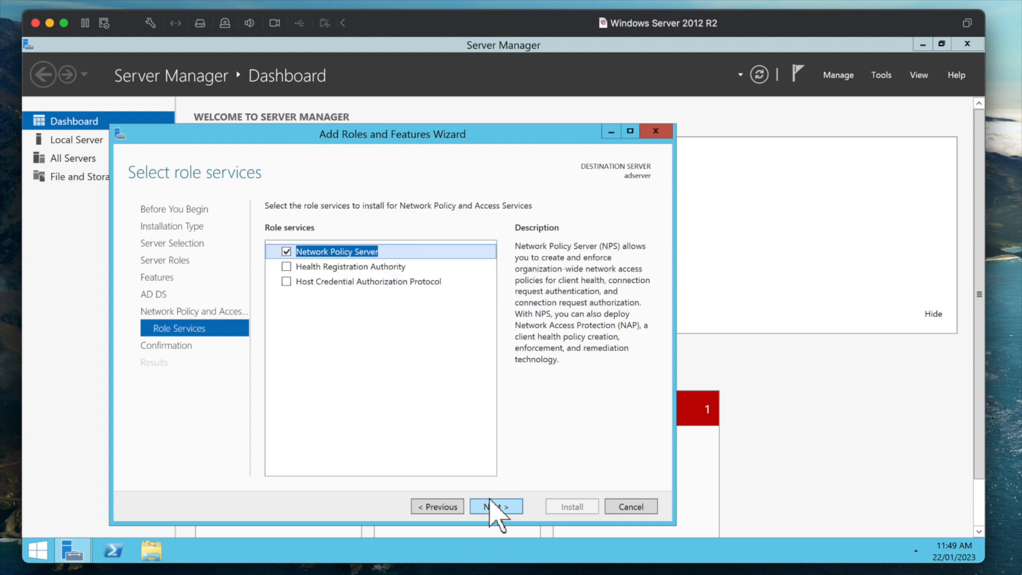
pyautogui.click(495, 507)
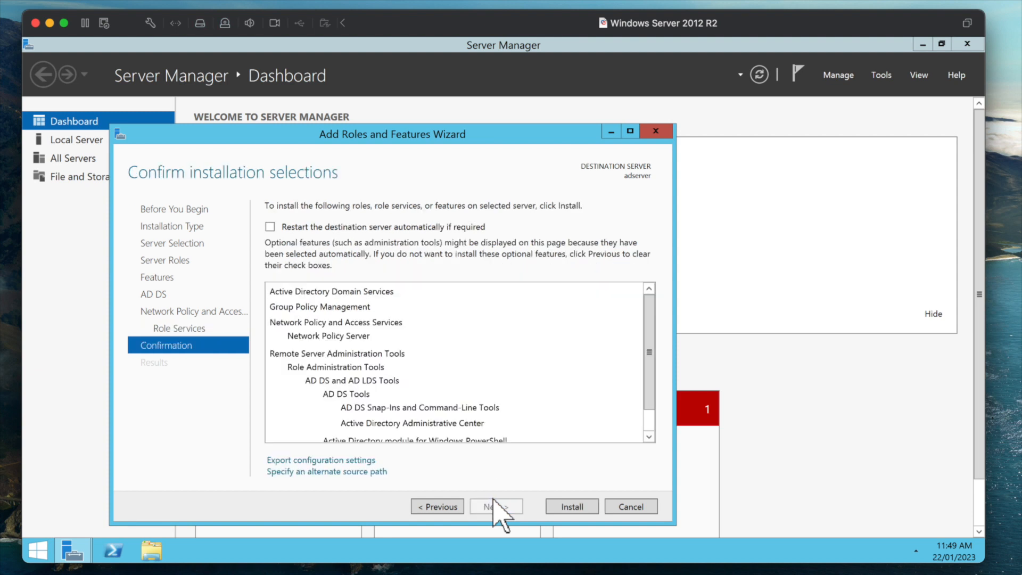
pyautogui.click(548, 508)
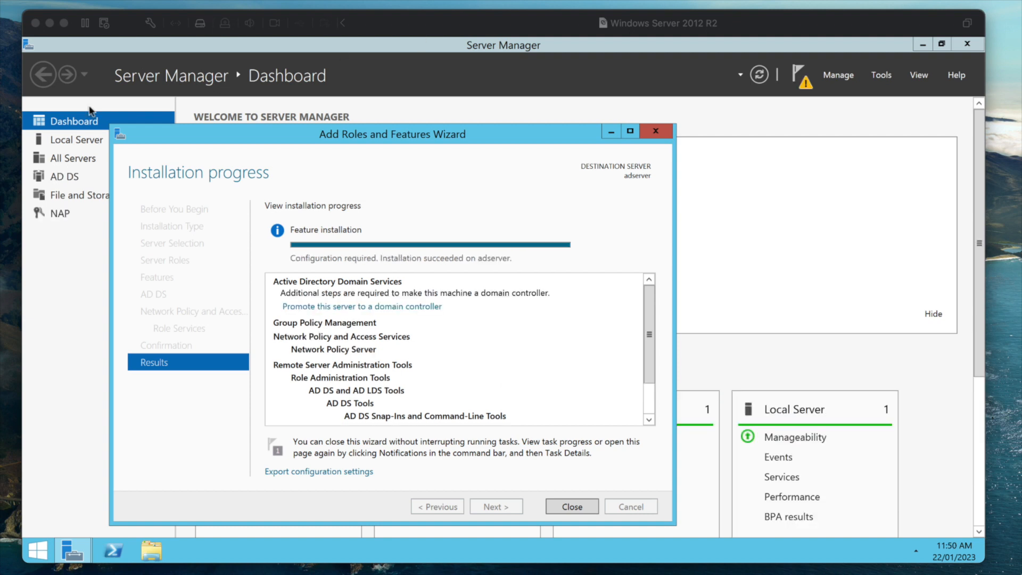
# - Close the finished install wizard and launch Promote this server to a domain controller from notifications
pyautogui.click(561, 506)
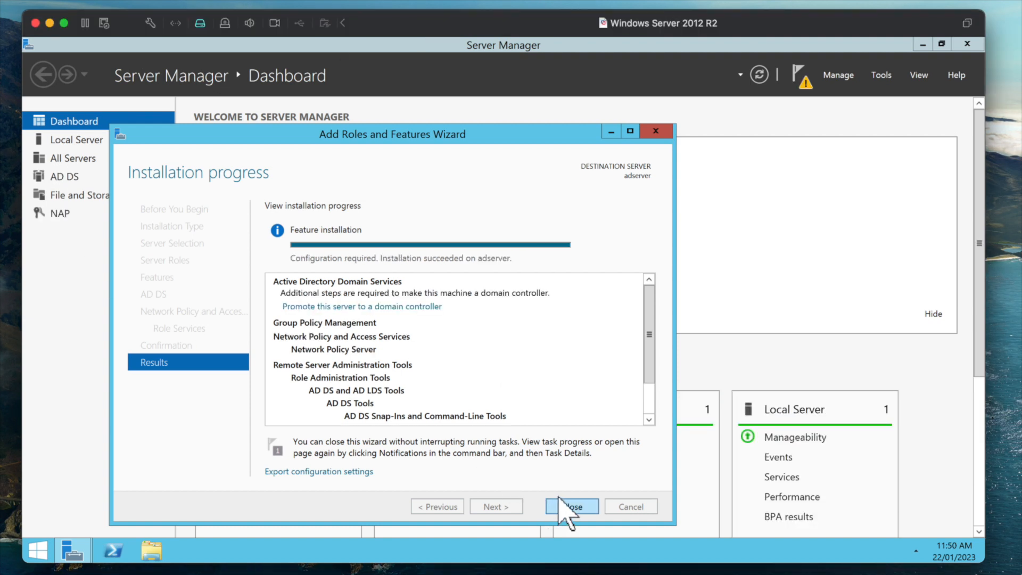
pyautogui.click(566, 508)
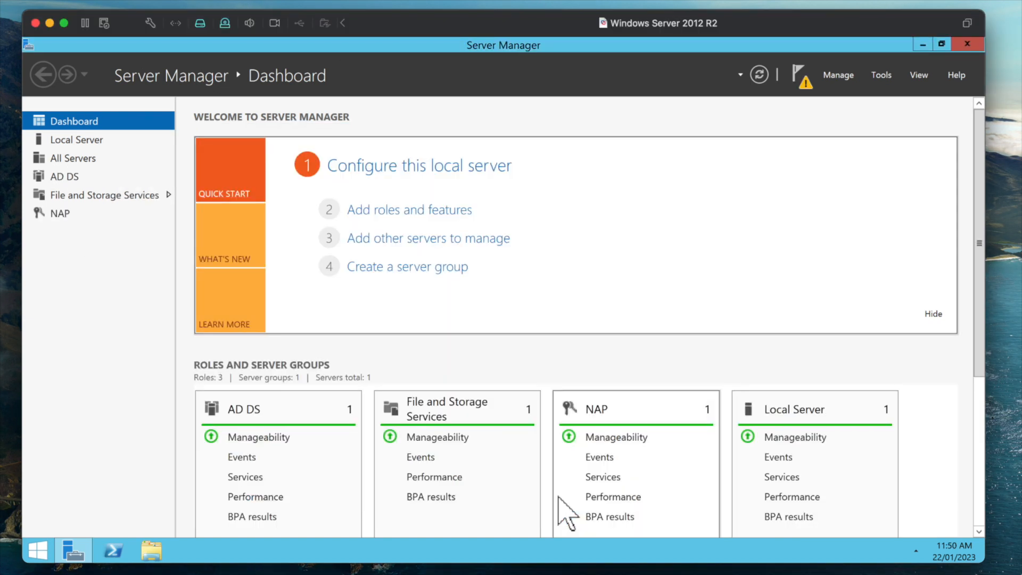
pyautogui.click(792, 85)
pyautogui.click(656, 162)
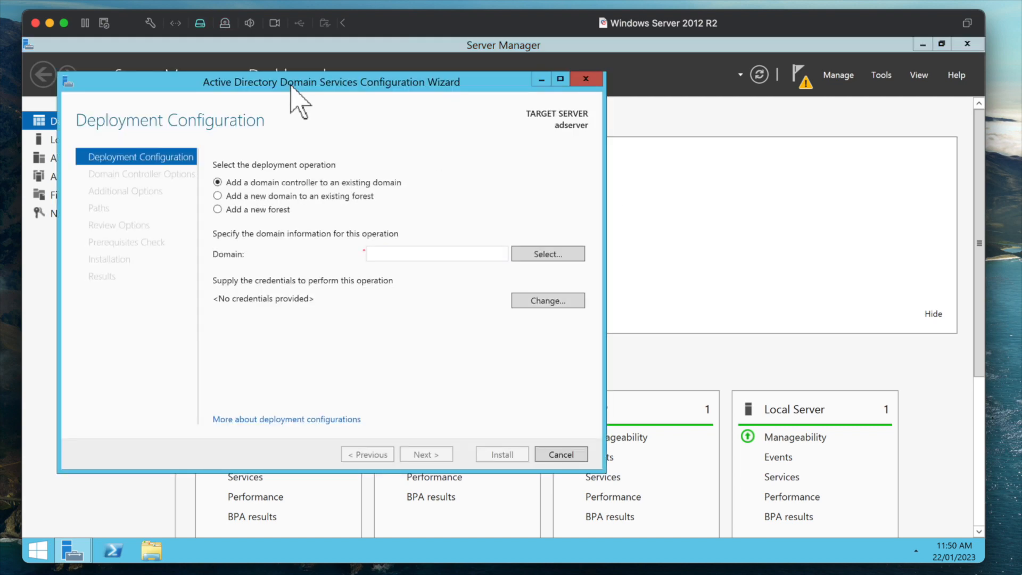
pyautogui.moveTo(309, 84); pyautogui.dragTo(397, 101)
pyautogui.click(923, 44)
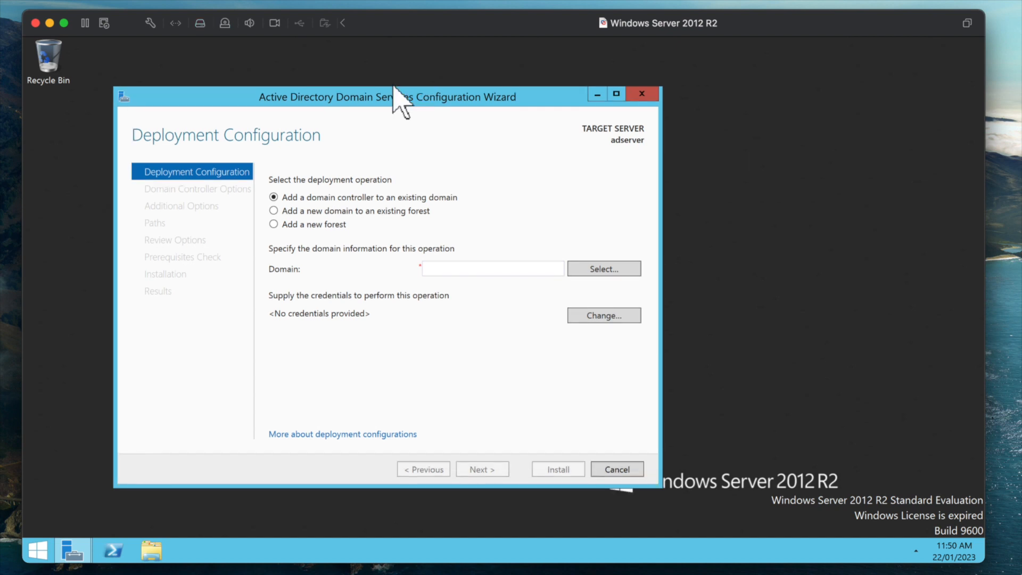
# - Choose a new forest with root domain name adserver.local and proceed to validation
pyautogui.click(307, 224)
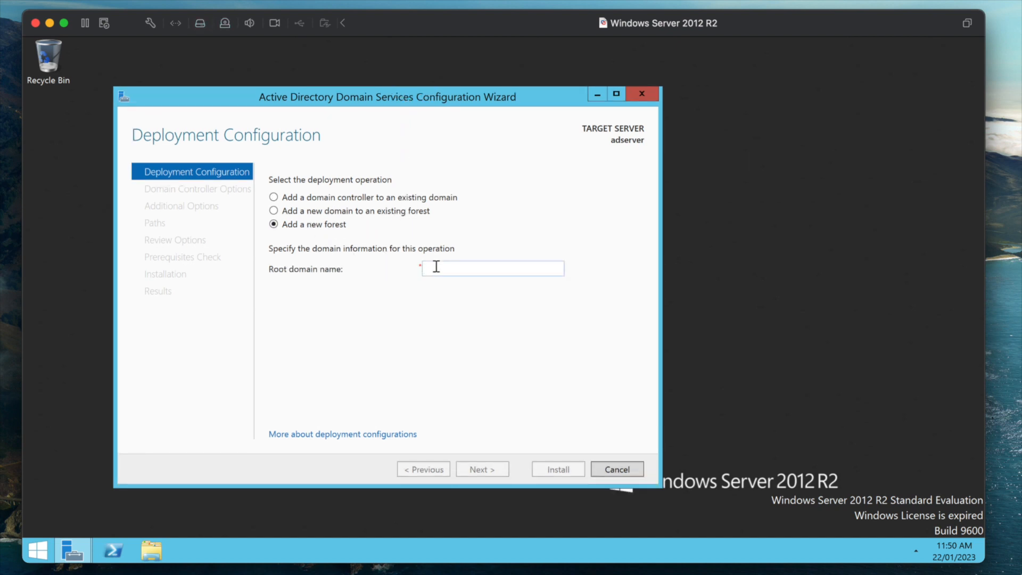
pyautogui.write('adserver.local')
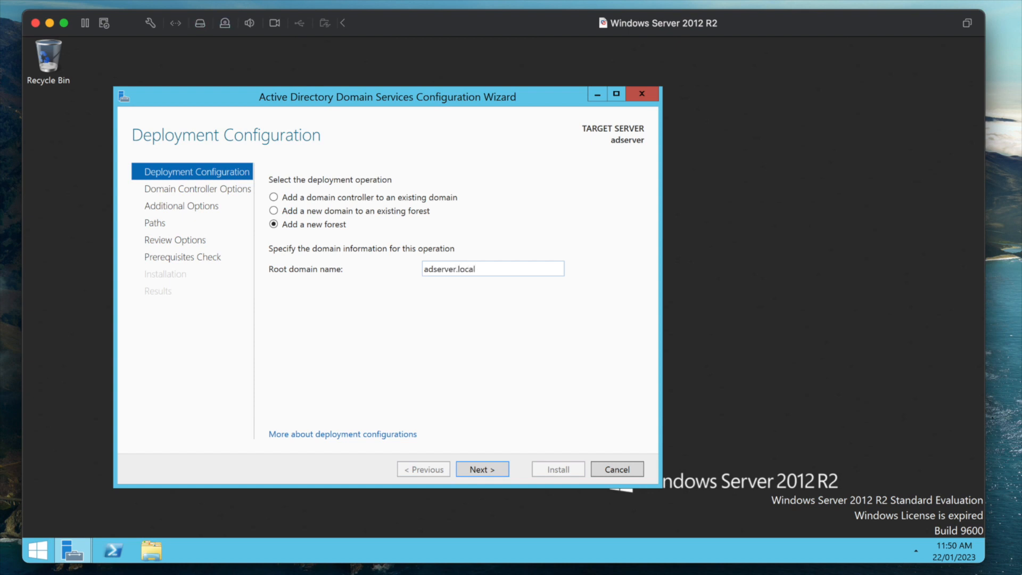
pyautogui.click(481, 469)
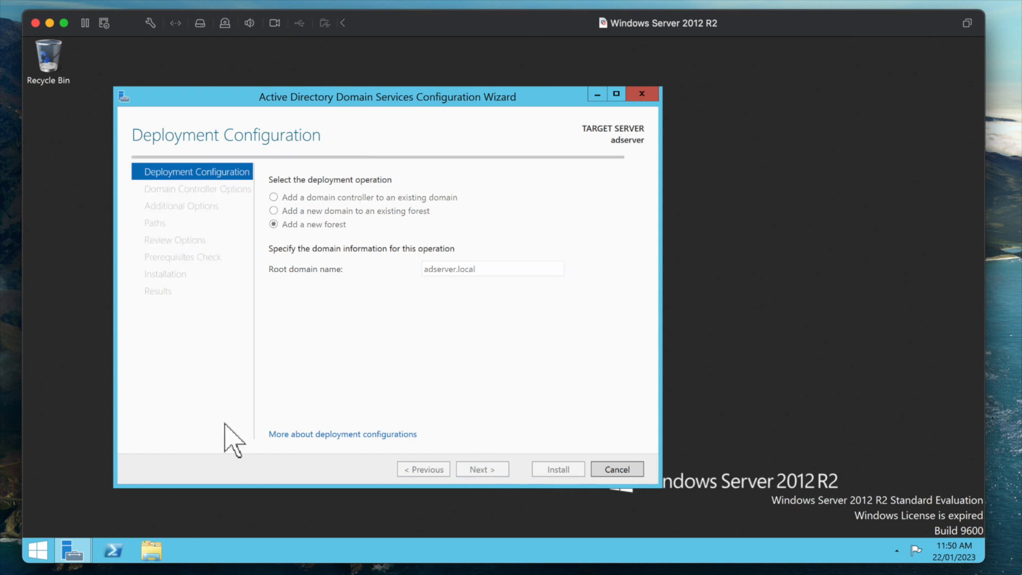
pyautogui.press('super+r')
# - Reach the IPv4 properties of the Ethernet0 adapter through Control Panel's Network and Sharing Center
pyautogui.write('con')
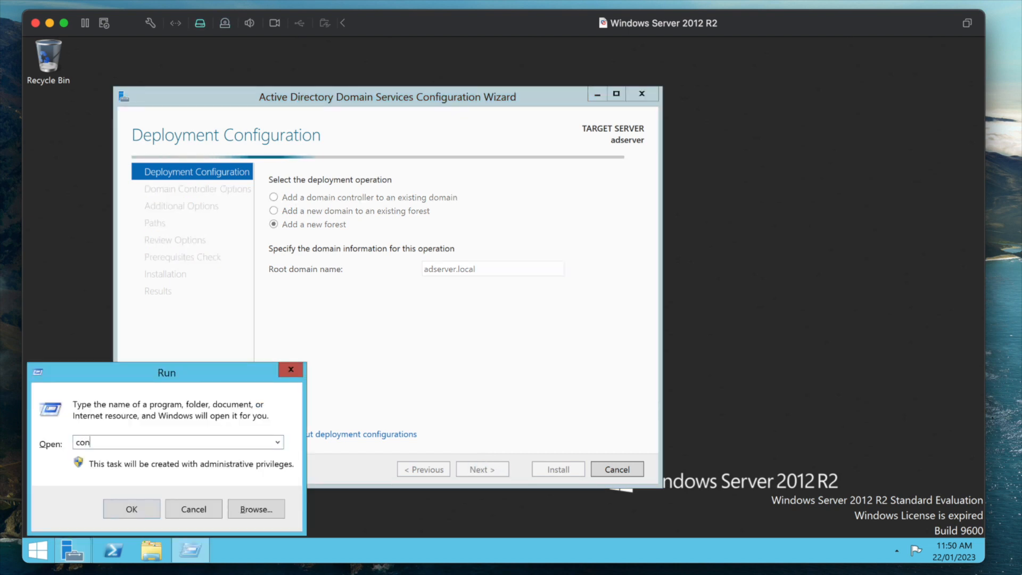
pyautogui.write('trol')
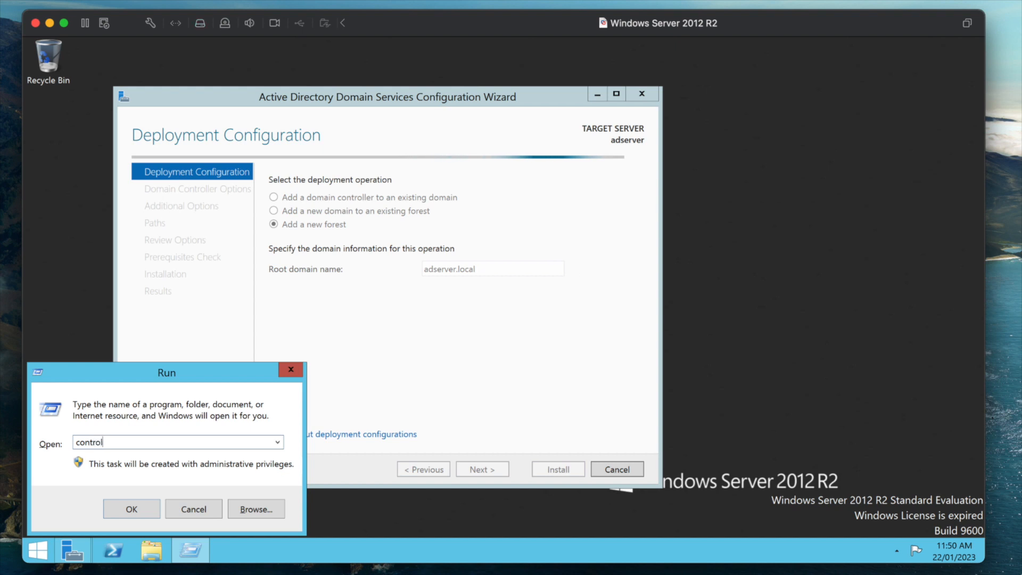
pyautogui.press('Return')
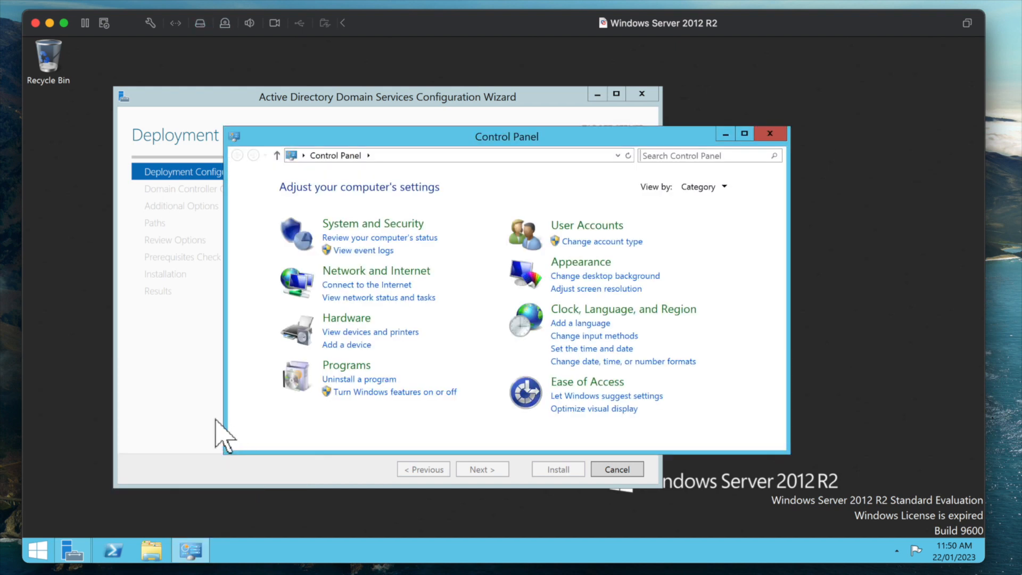
pyautogui.click(350, 271)
pyautogui.click(468, 187)
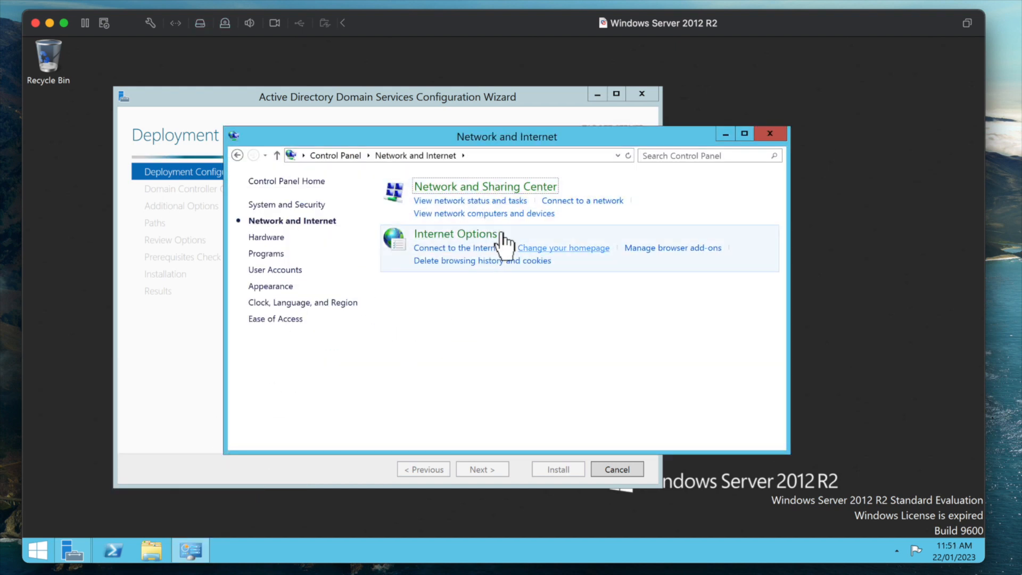
pyautogui.click(673, 237)
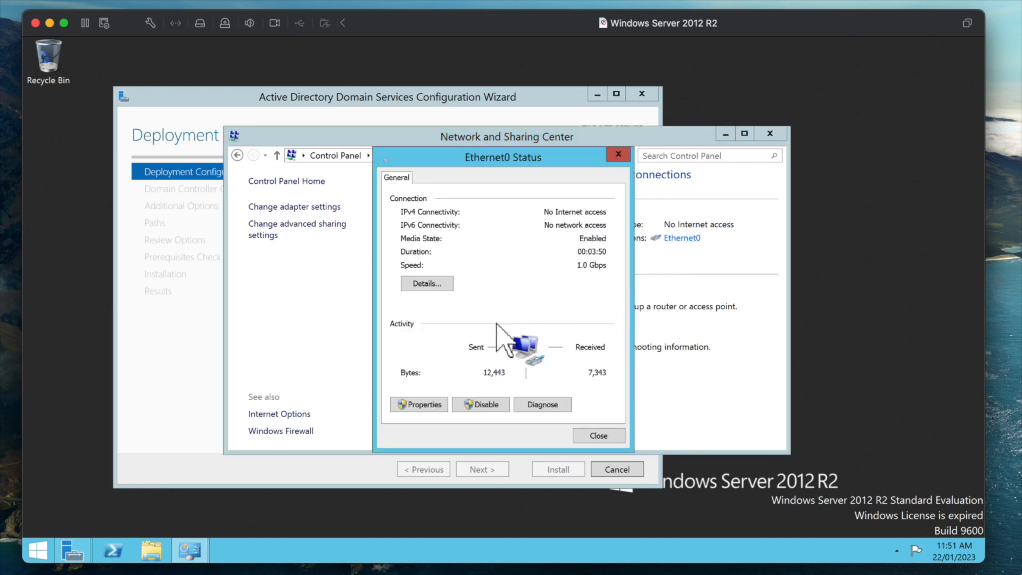
pyautogui.click(411, 403)
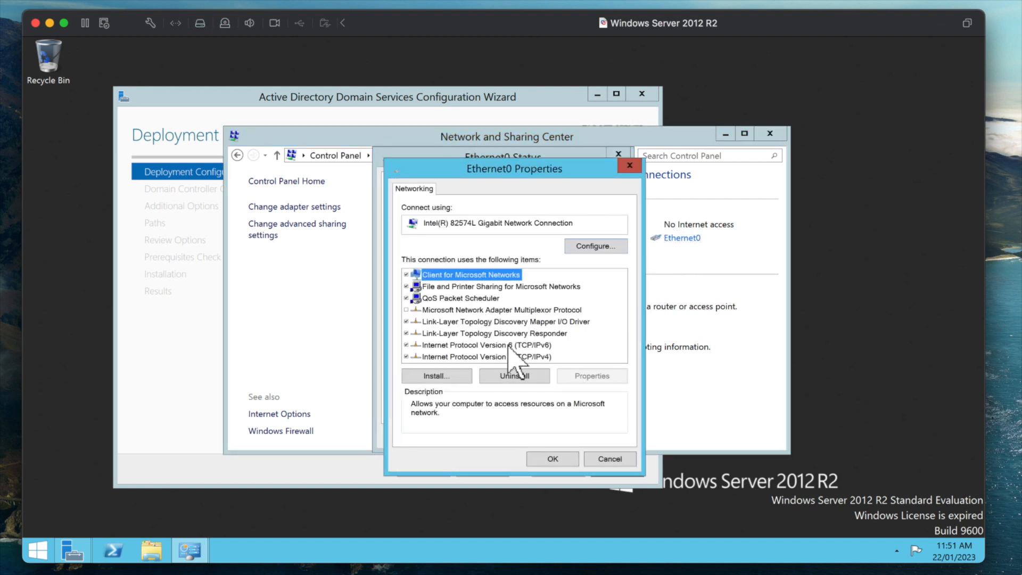
pyautogui.click(519, 357)
pyautogui.click(590, 375)
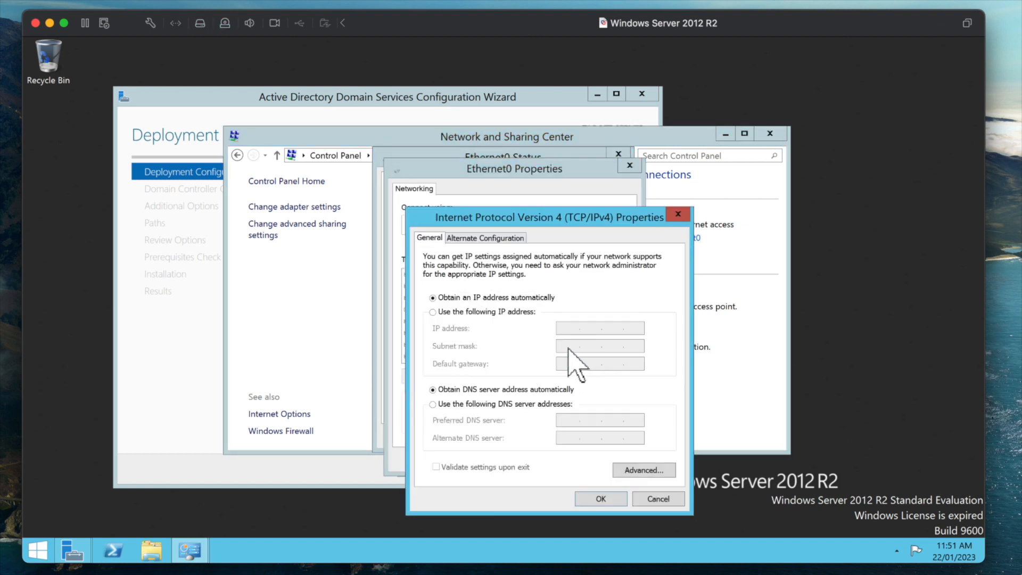
# - Give Ethernet0 static IP 192.168.0.100/255.255.255.0, gateway 192.168.0.1, DNS 8.8.8.8 and 8.8.4.4
pyautogui.click(471, 311)
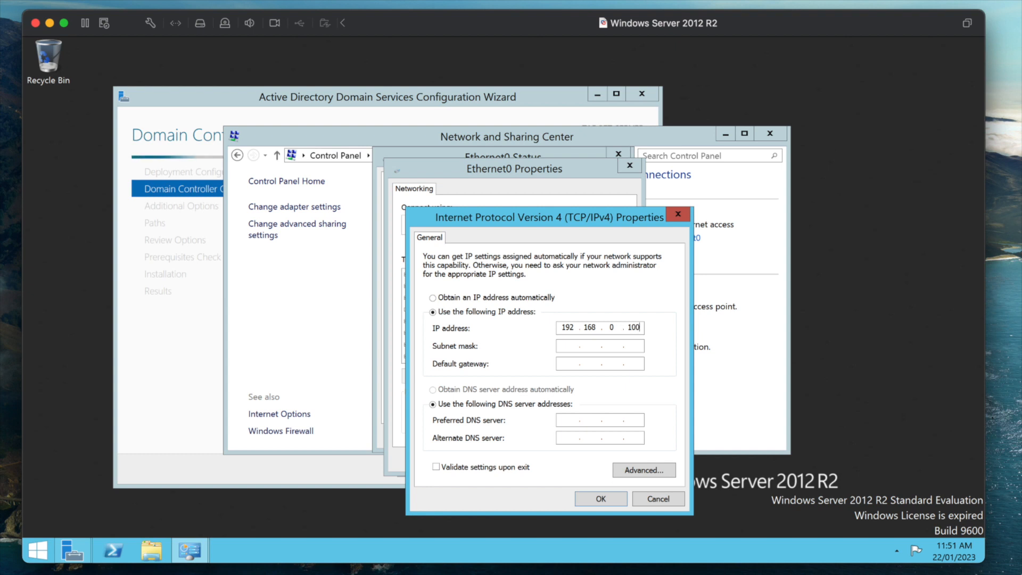
pyautogui.press('Tab')
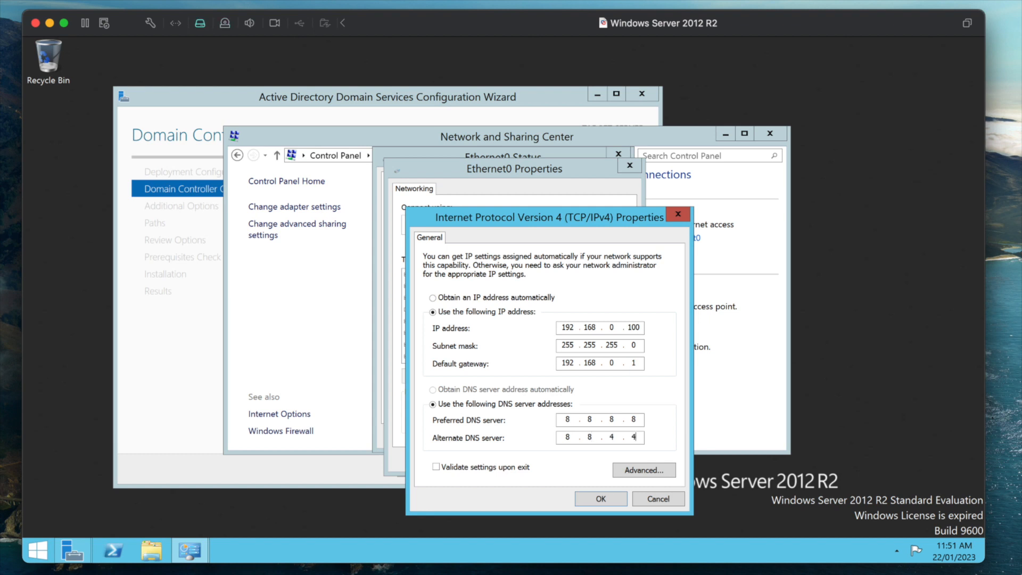
pyautogui.click(590, 499)
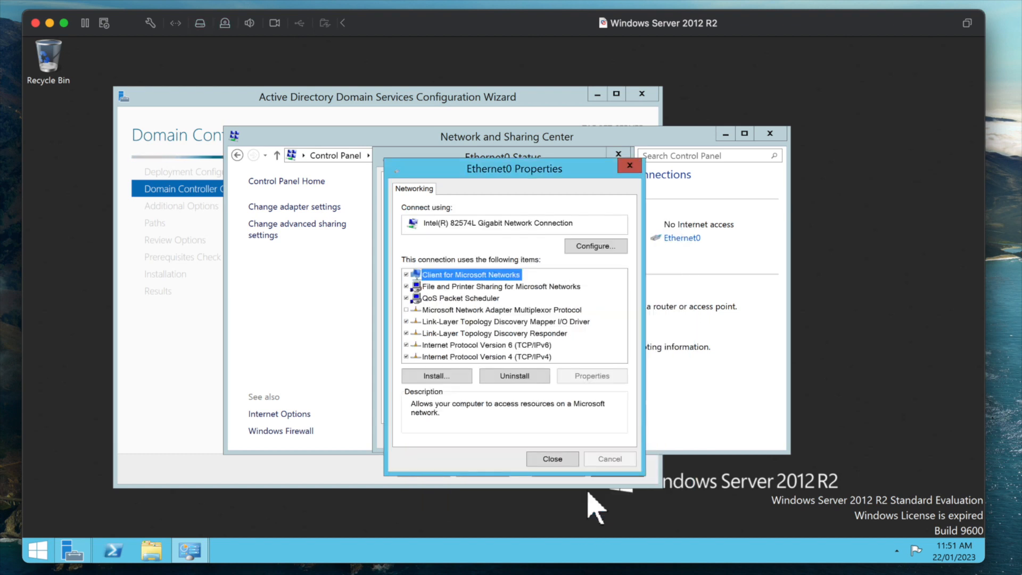
pyautogui.click(543, 456)
pyautogui.click(575, 432)
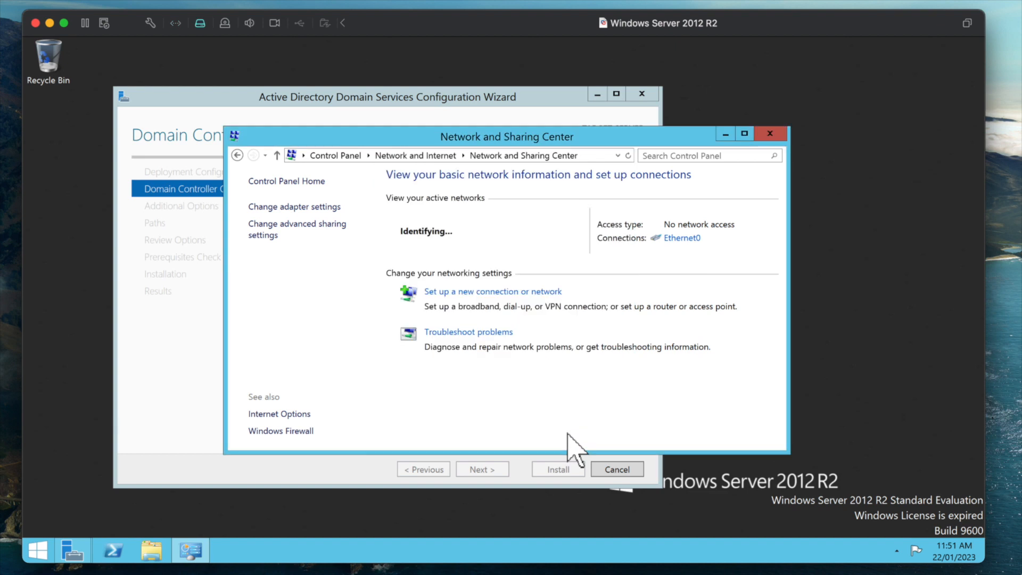
pyautogui.click(762, 134)
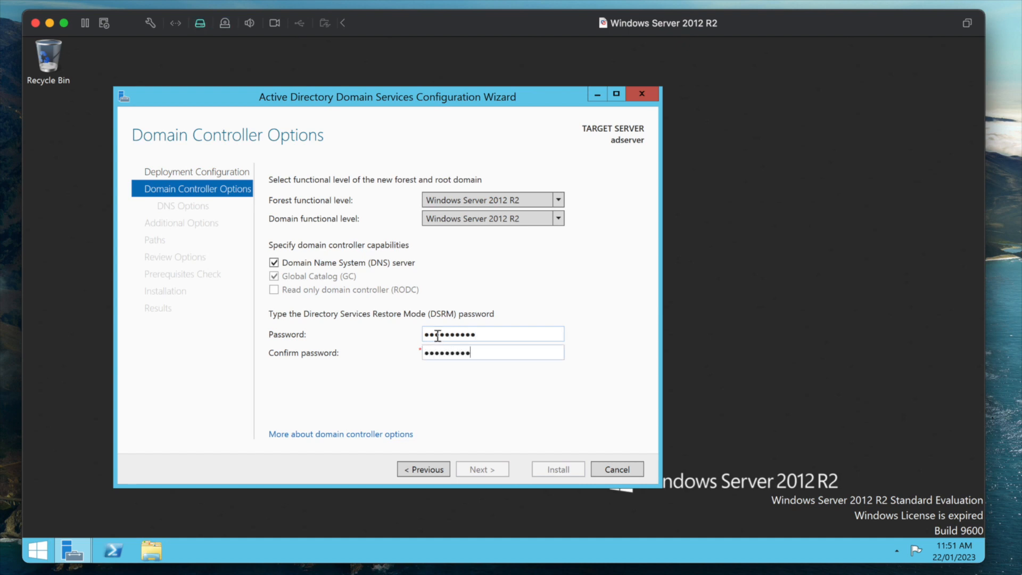
# - Confirm the DSRM password and pass DNS Options, dismissing the delegation and NetBIOS warnings
pyautogui.write('!')
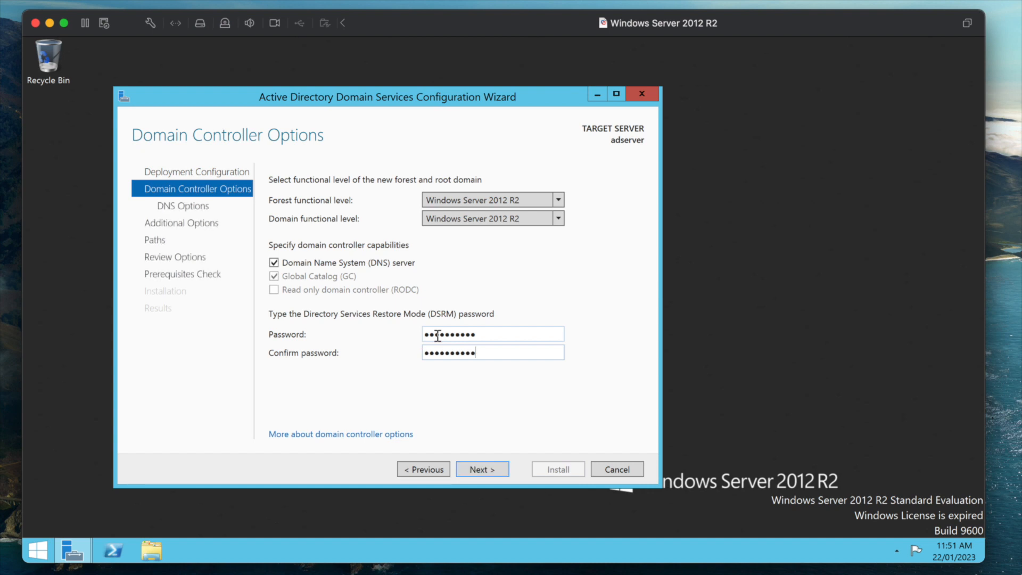
pyautogui.click(471, 466)
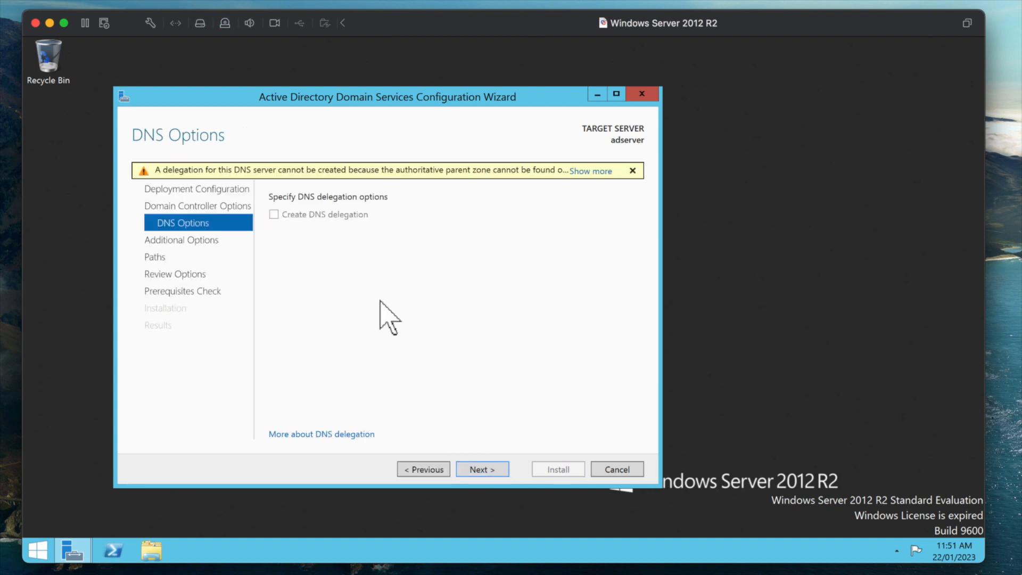
pyautogui.click(632, 170)
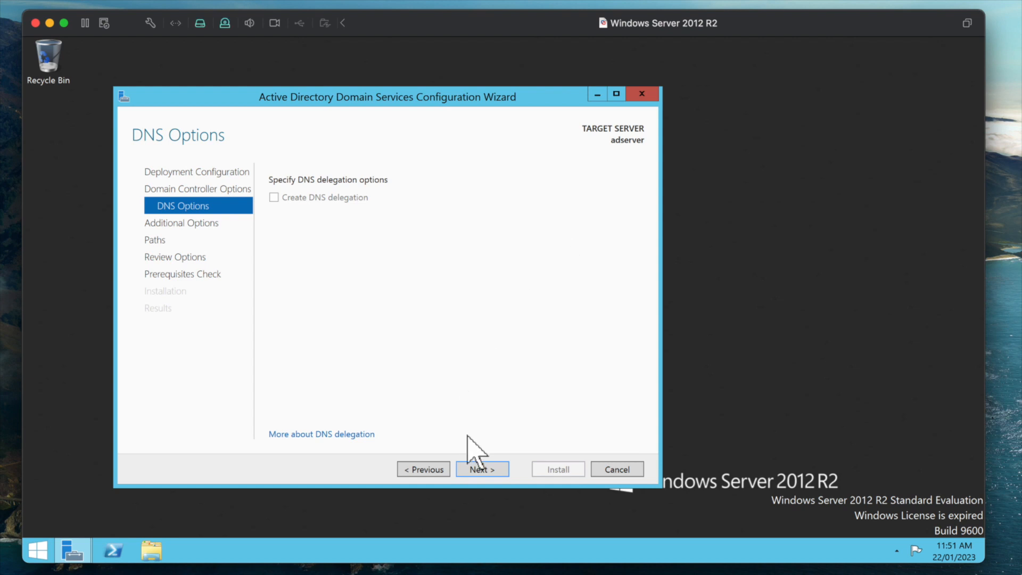
pyautogui.click(472, 470)
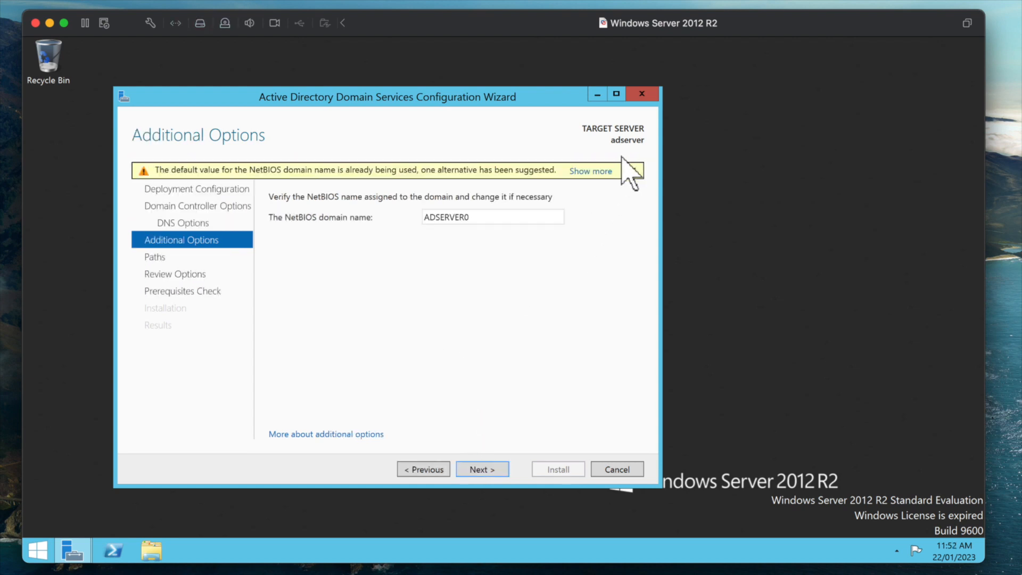
pyautogui.click(632, 170)
# - Accept NetBIOS name ADSERVER0 and default NTDS/SYSVOL paths, pass the prerequisites check, and install
pyautogui.click(468, 469)
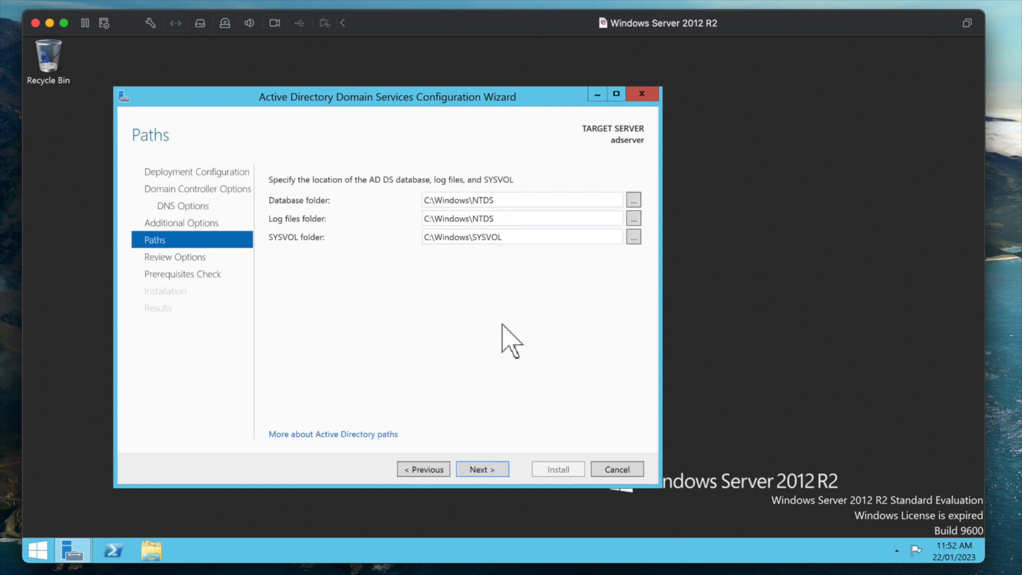
pyautogui.click(480, 470)
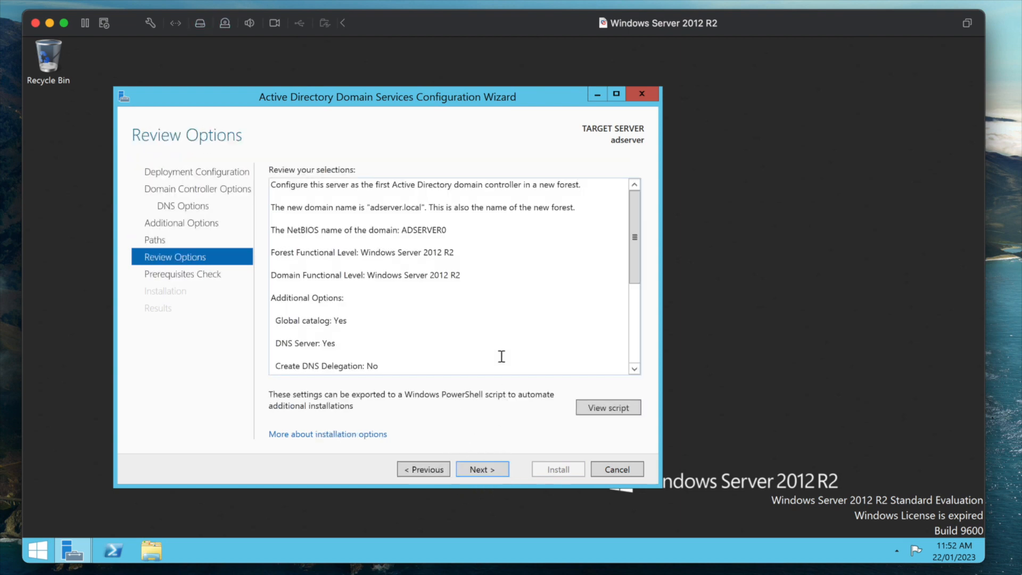
pyautogui.click(476, 469)
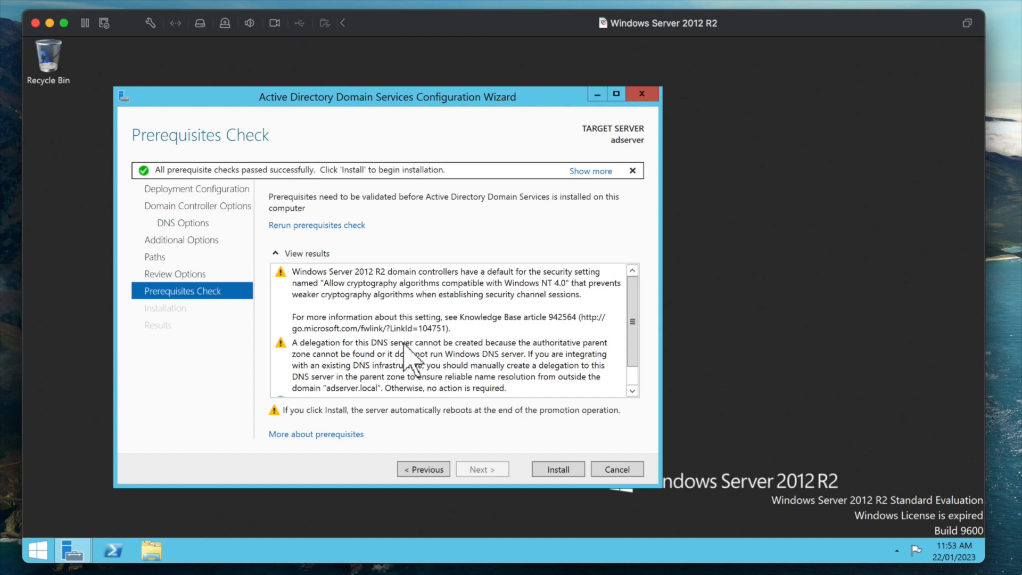
pyautogui.click(558, 469)
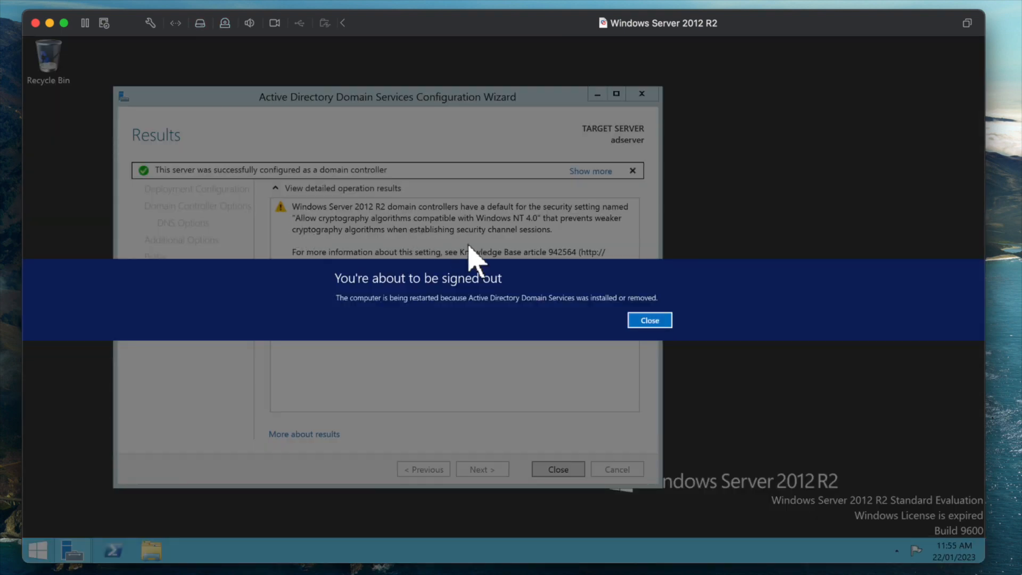
# - Dismiss the sign-out notice and, after the restart, sign in as Administrator with the account password
pyautogui.click(647, 319)
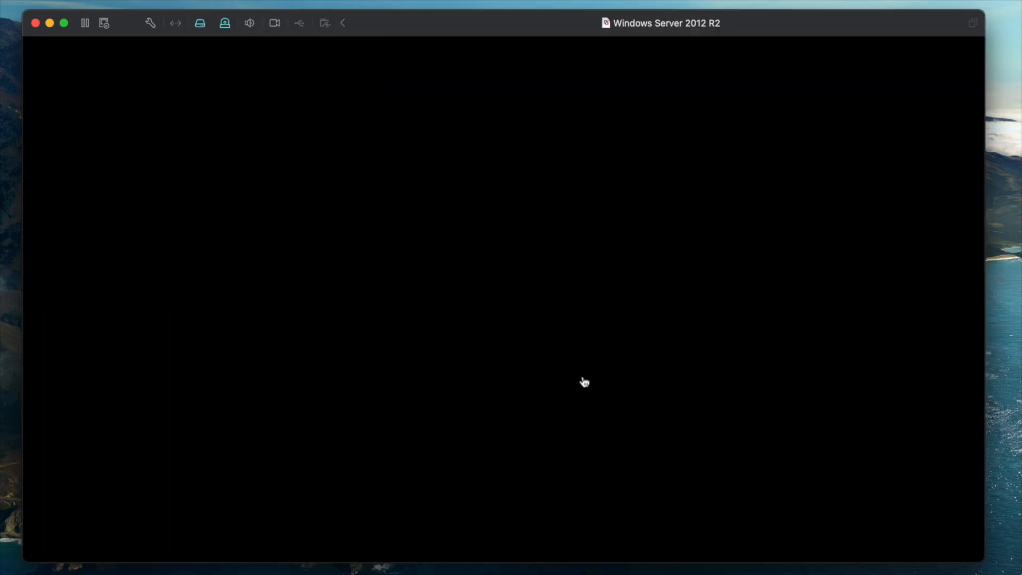
pyautogui.click(583, 381)
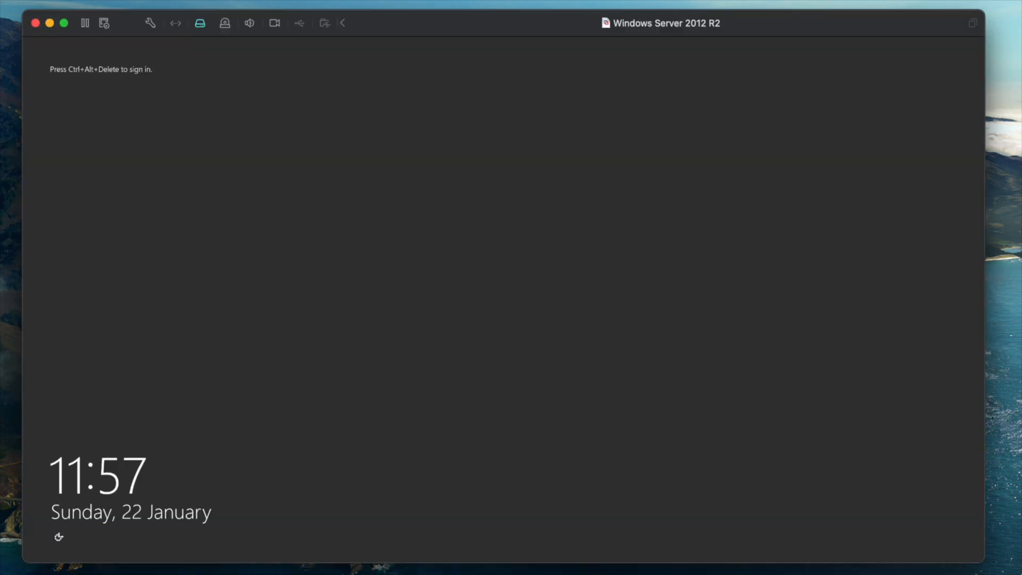
pyautogui.hotkey('ctrl', 'alt', 'Delete')
pyautogui.write('•')
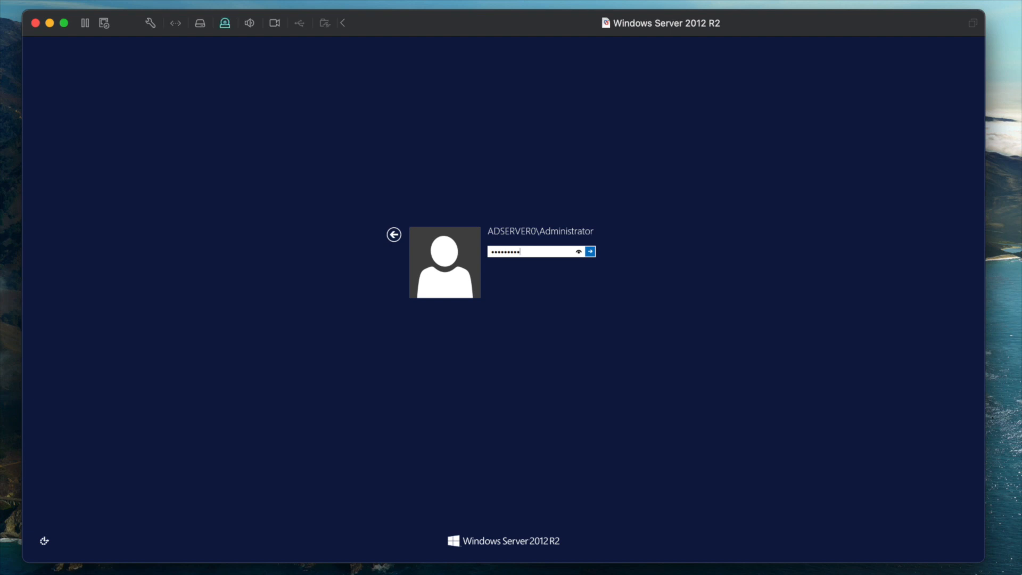
pyautogui.write('•••••••••')
pyautogui.press('Return')
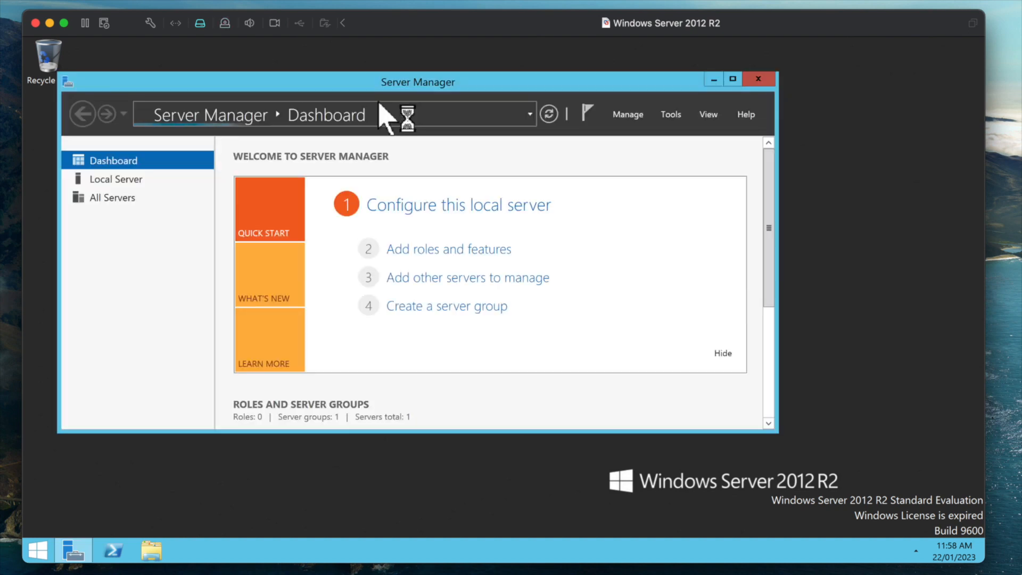
# - Launch Active Directory Users and Computers from Server Manager's Tools menu
pyautogui.click(731, 80)
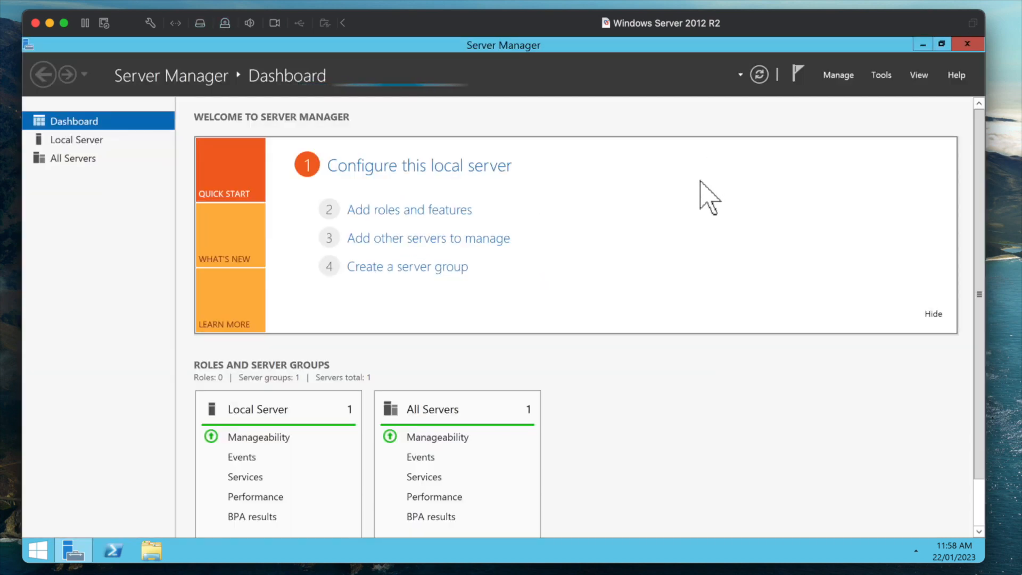
pyautogui.click(881, 75)
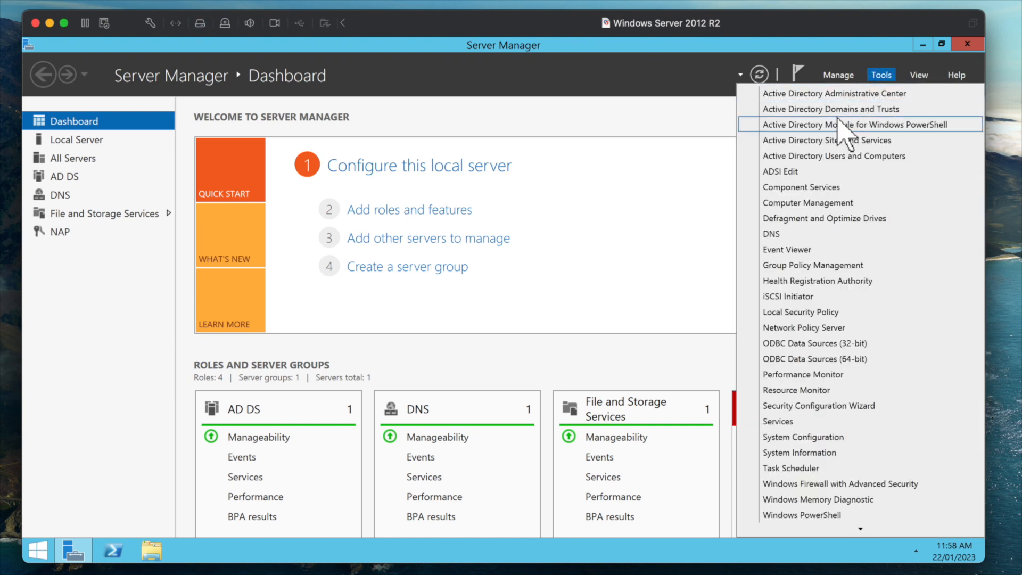
pyautogui.click(846, 155)
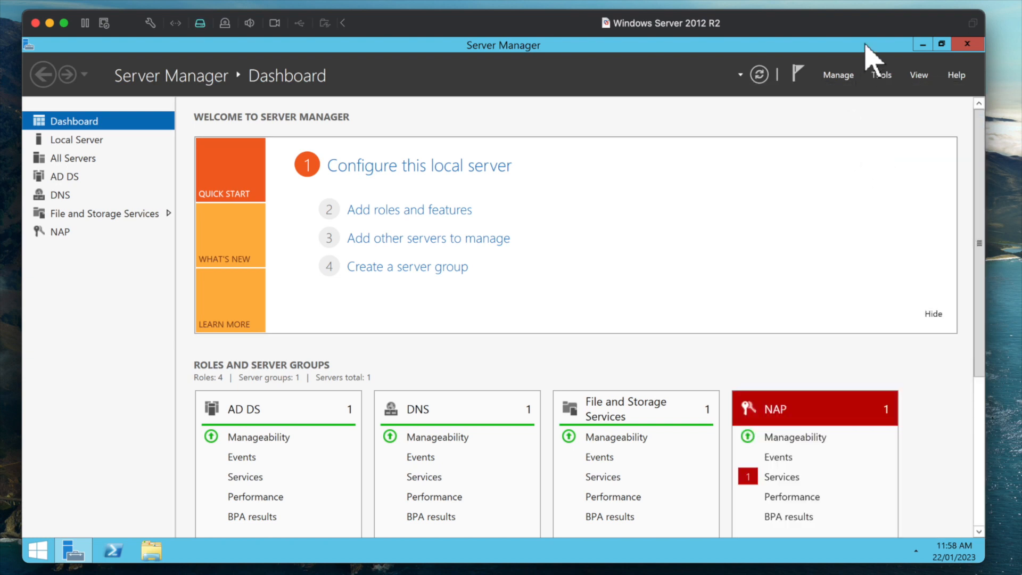
pyautogui.click(920, 46)
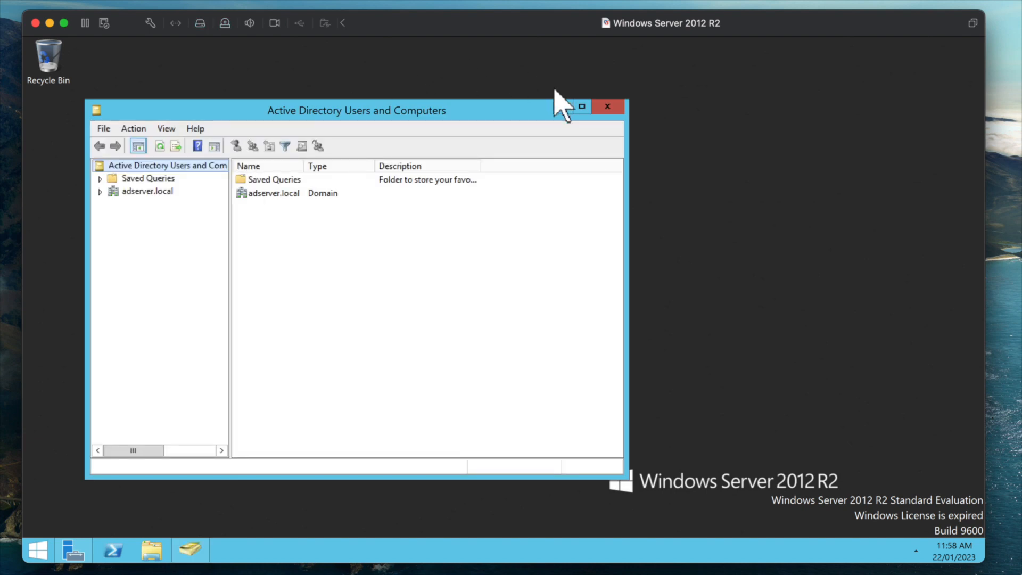
# - Maximize the console, expand adserver.local and bring up the Users container's context menu
pyautogui.click(582, 107)
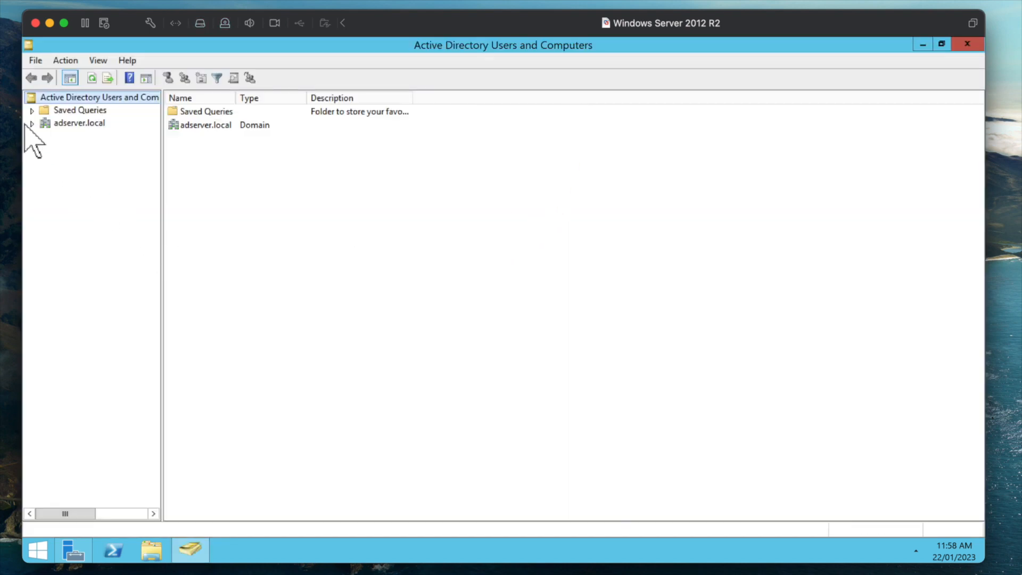
pyautogui.click(50, 120)
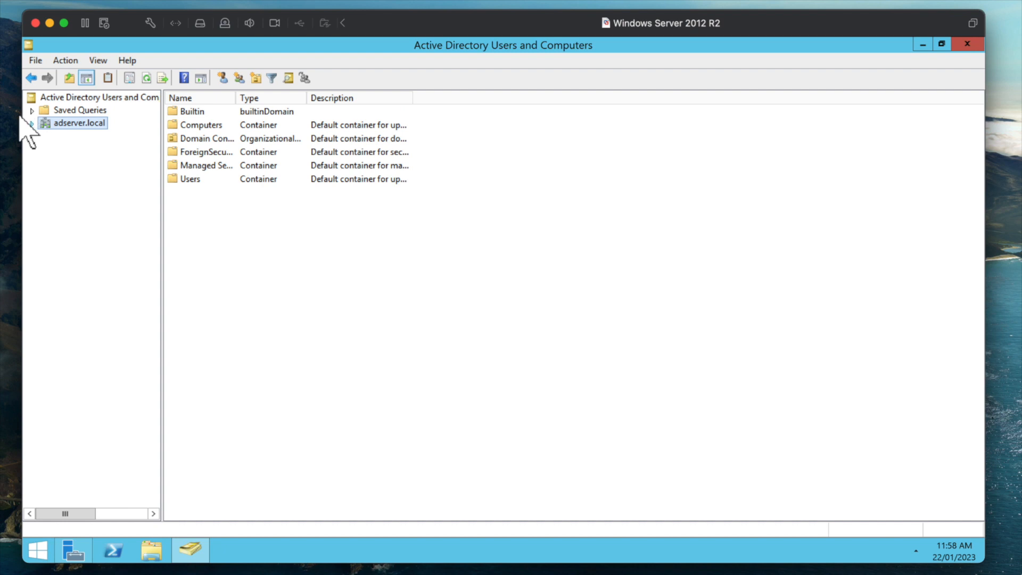
pyautogui.click(32, 123)
pyautogui.click(64, 197)
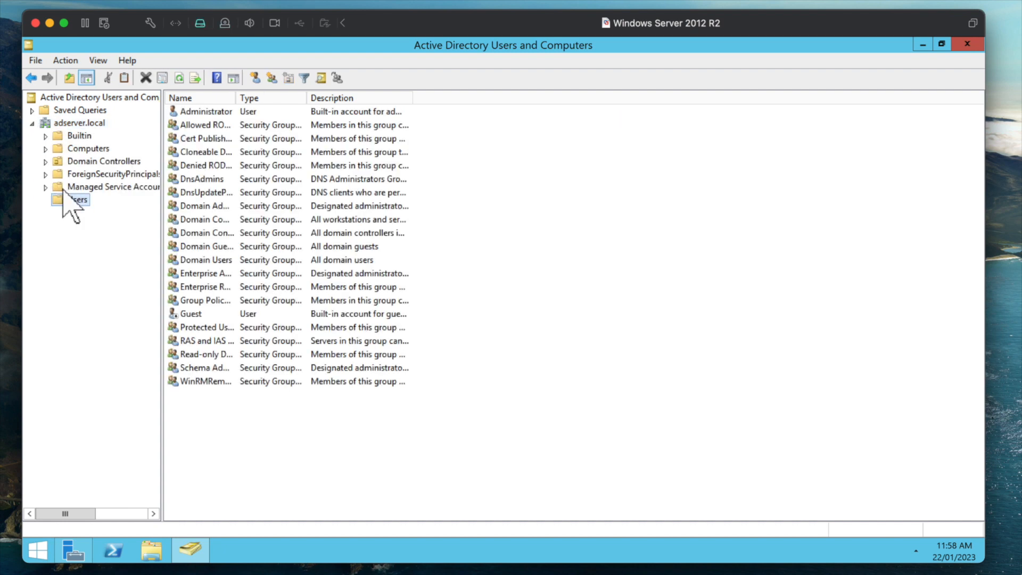
pyautogui.rightClick(63, 197)
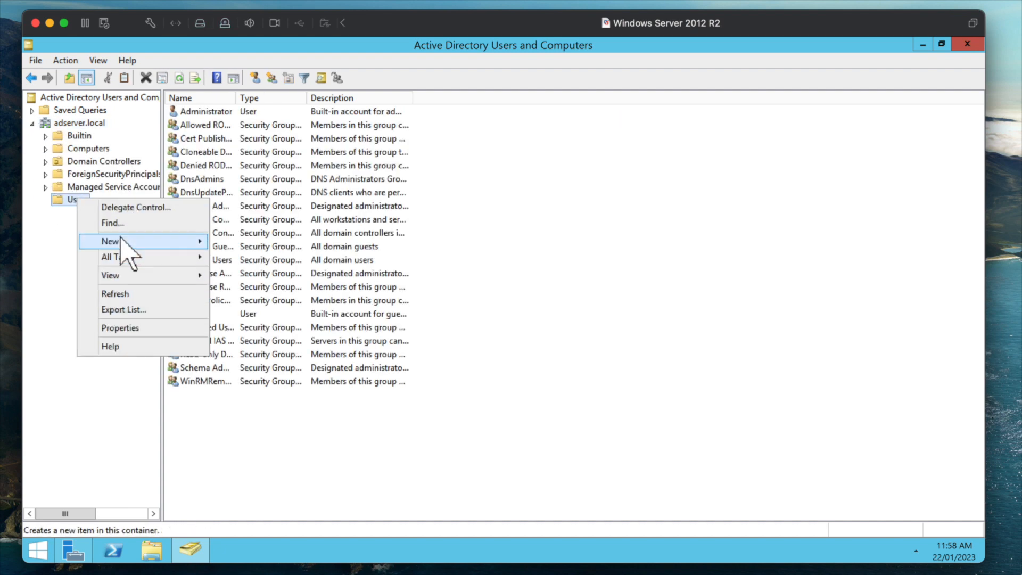
# - Create a new user in the Users container and enter its logon name
pyautogui.moveTo(123, 241)
pyautogui.click(242, 366)
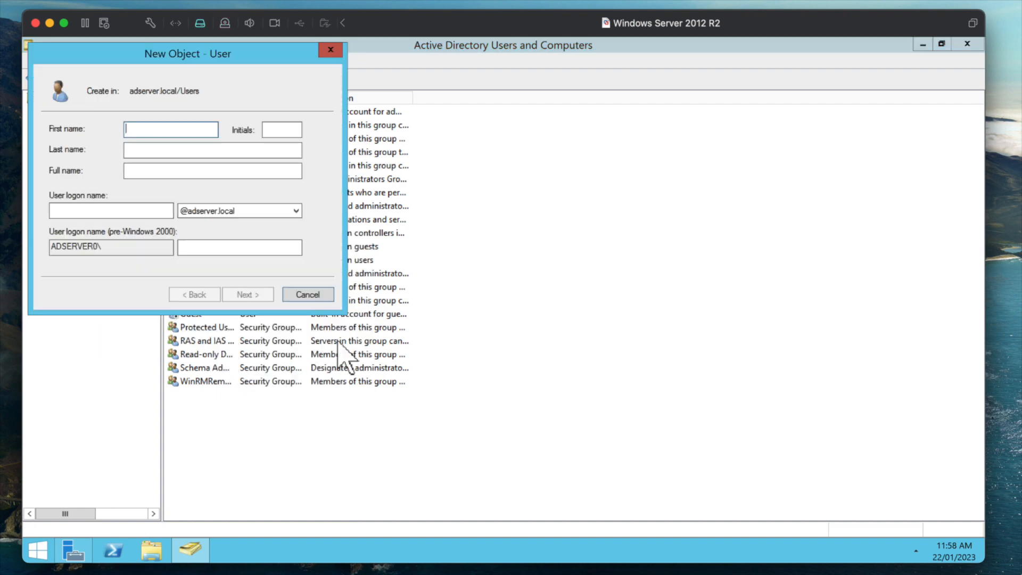
pyautogui.moveTo(132, 44); pyautogui.dragTo(584, 154)
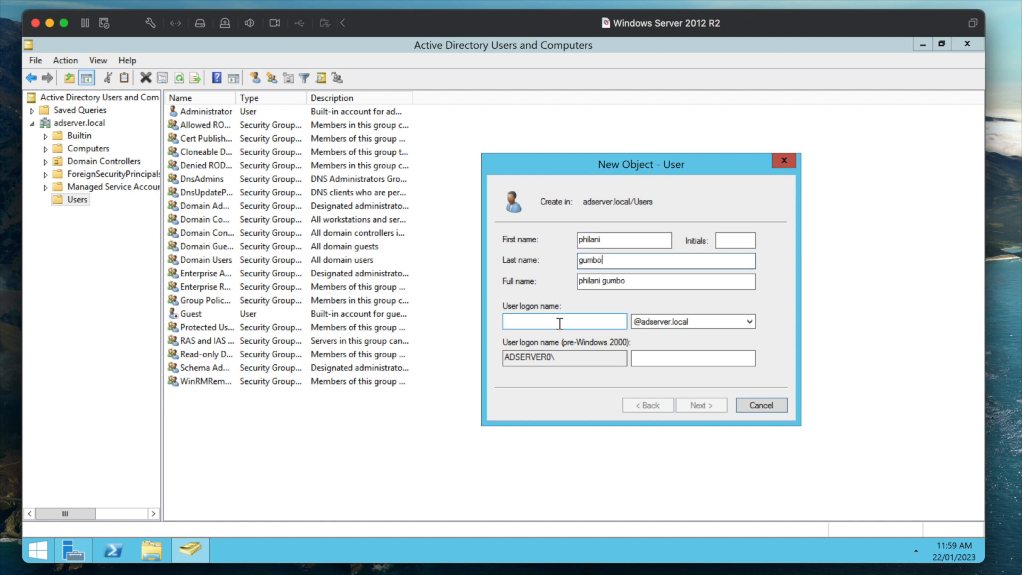
pyautogui.click(507, 321)
pyautogui.write('philani')
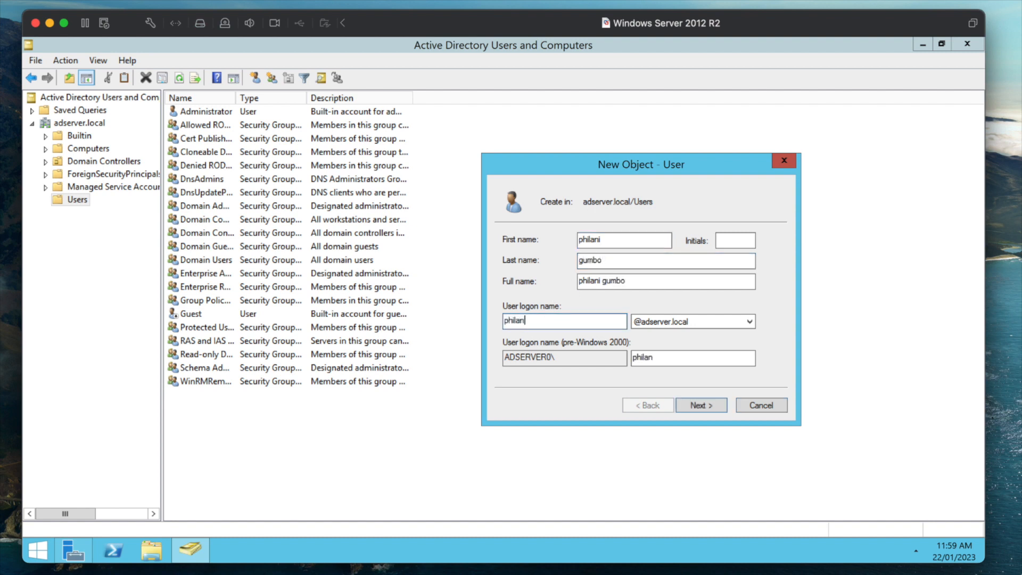
pyautogui.click(701, 391)
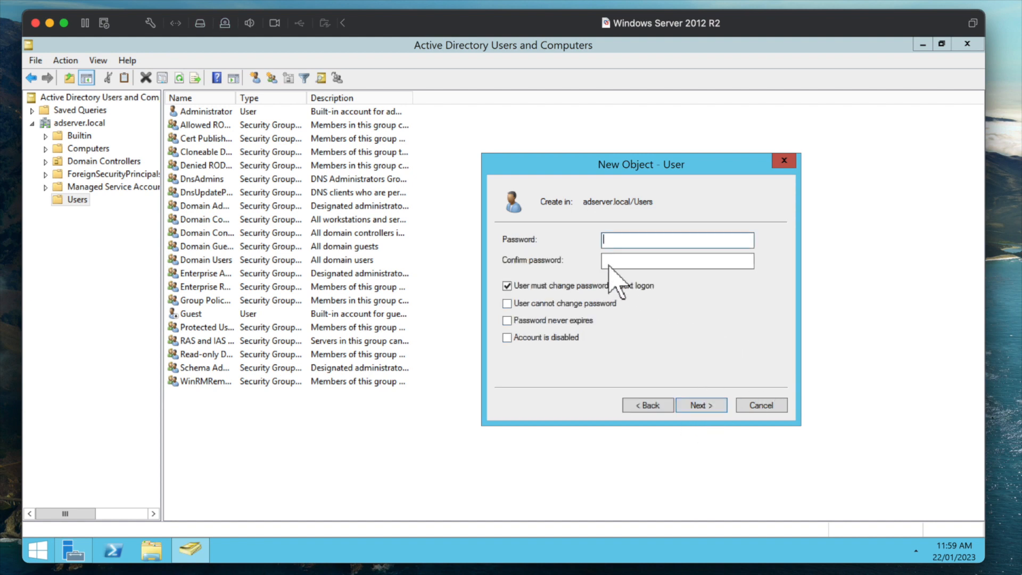
# - Set the user's password as never expiring and unchangeable by the user, then finish
pyautogui.press('capslock')
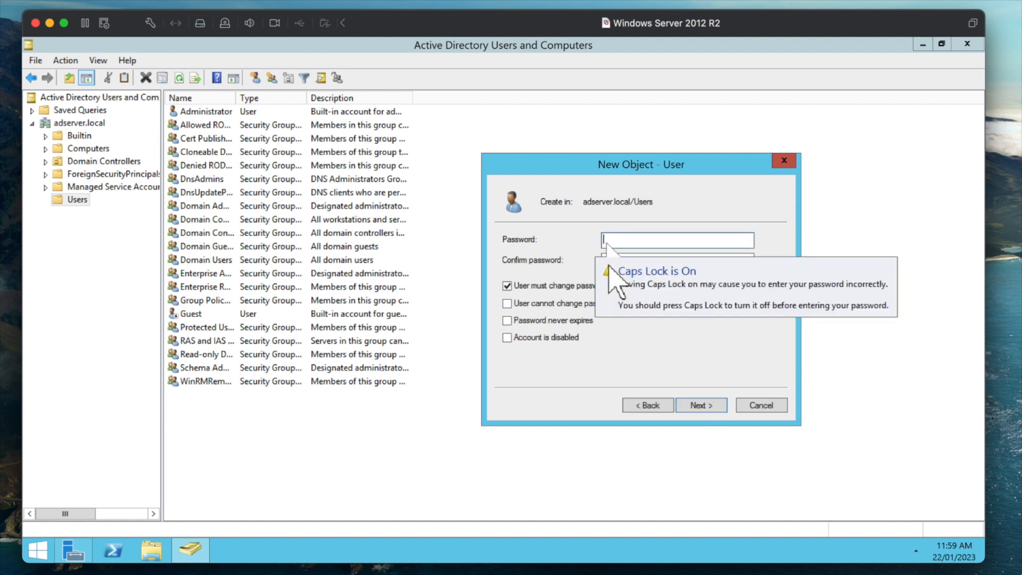
pyautogui.write('P')
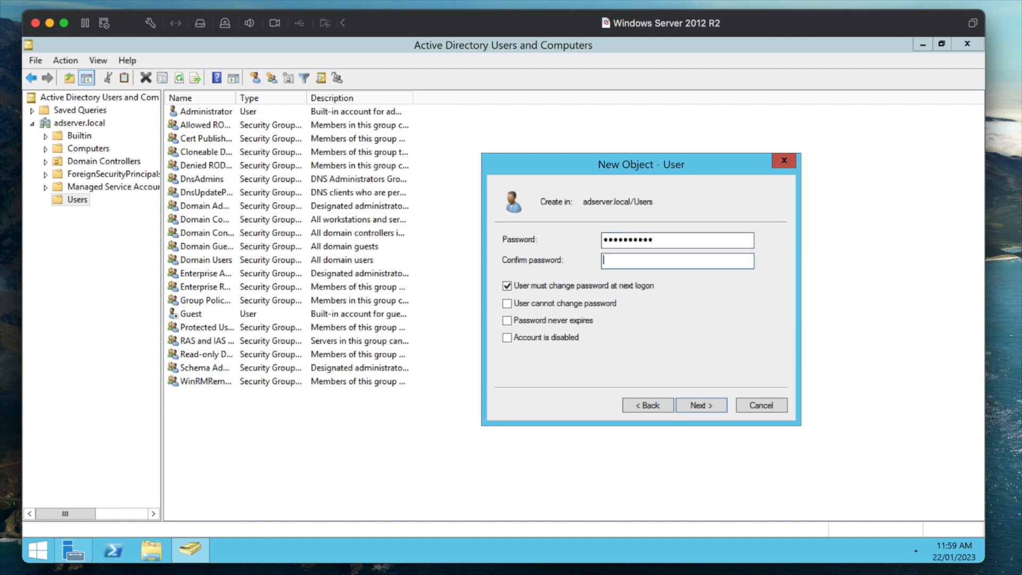
pyautogui.write('P@s')
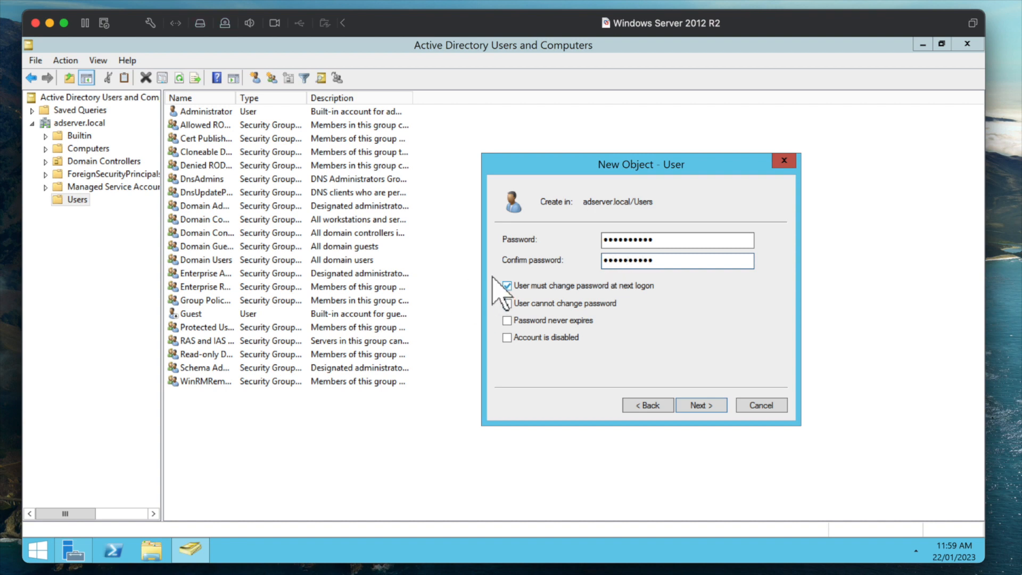
pyautogui.click(506, 286)
pyautogui.click(507, 302)
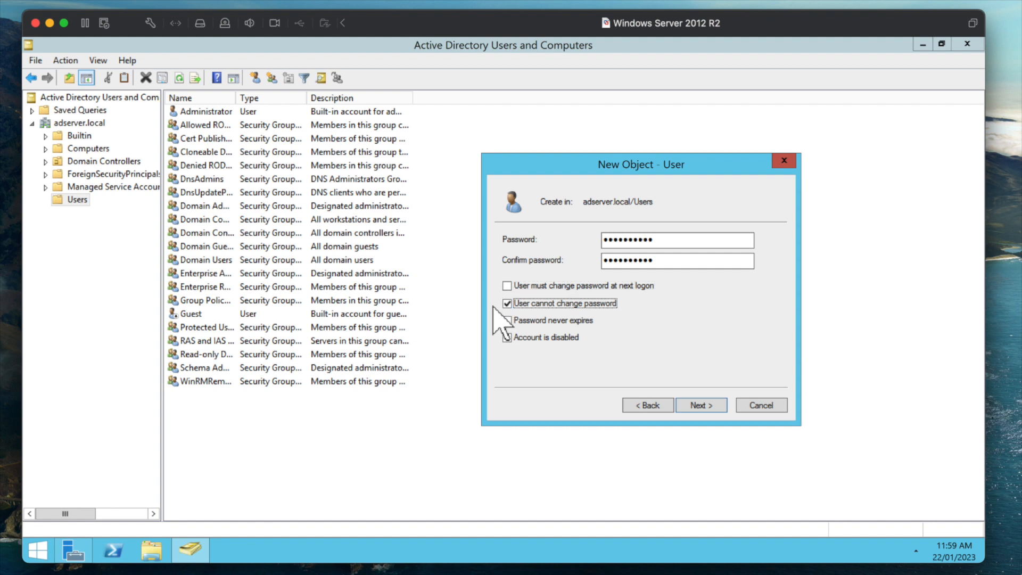
pyautogui.click(507, 321)
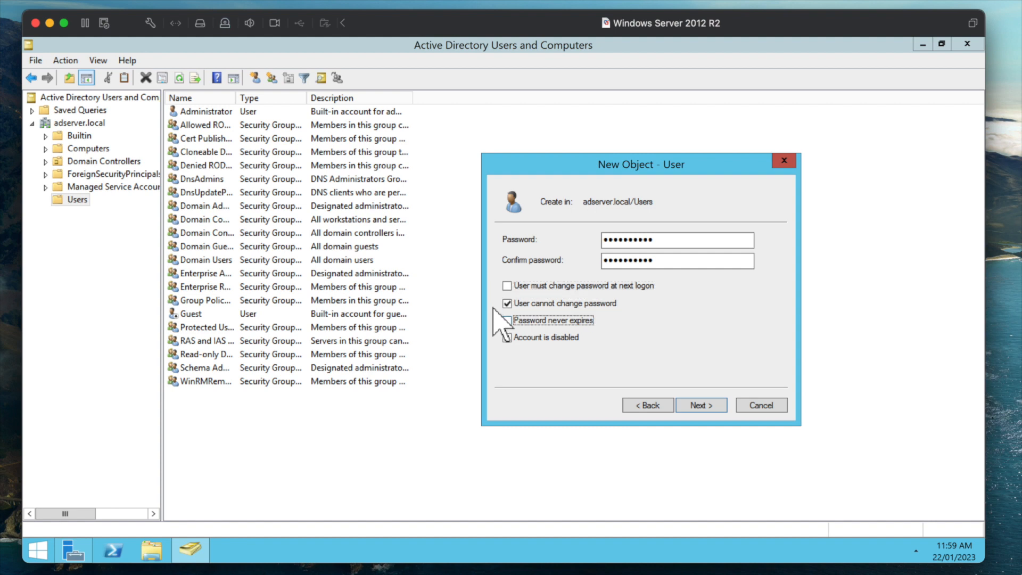
pyautogui.click(701, 405)
pyautogui.click(700, 405)
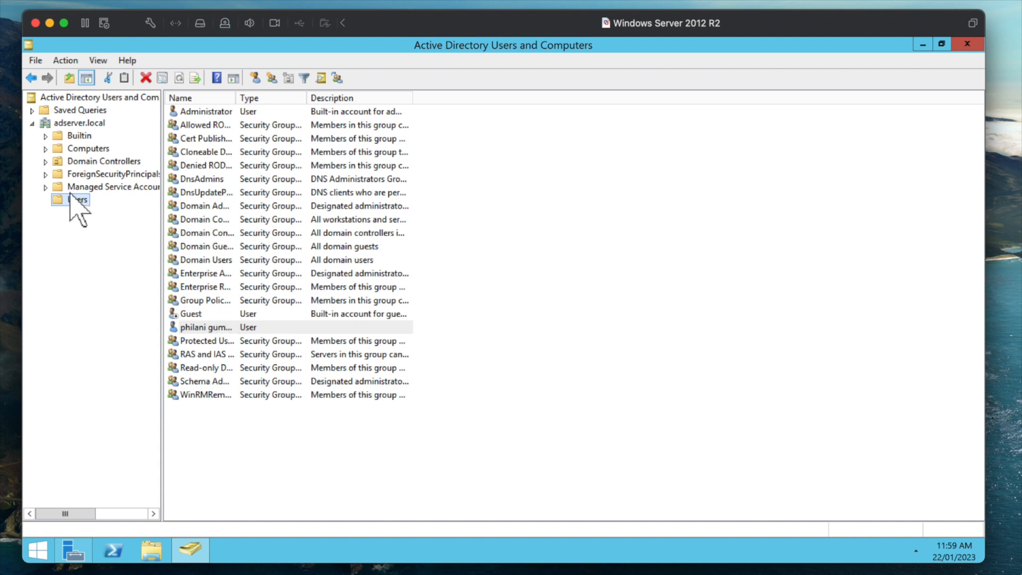
# - Create the WIFI USERS security group in the Users container
pyautogui.rightClick(82, 201)
pyautogui.moveTo(137, 246)
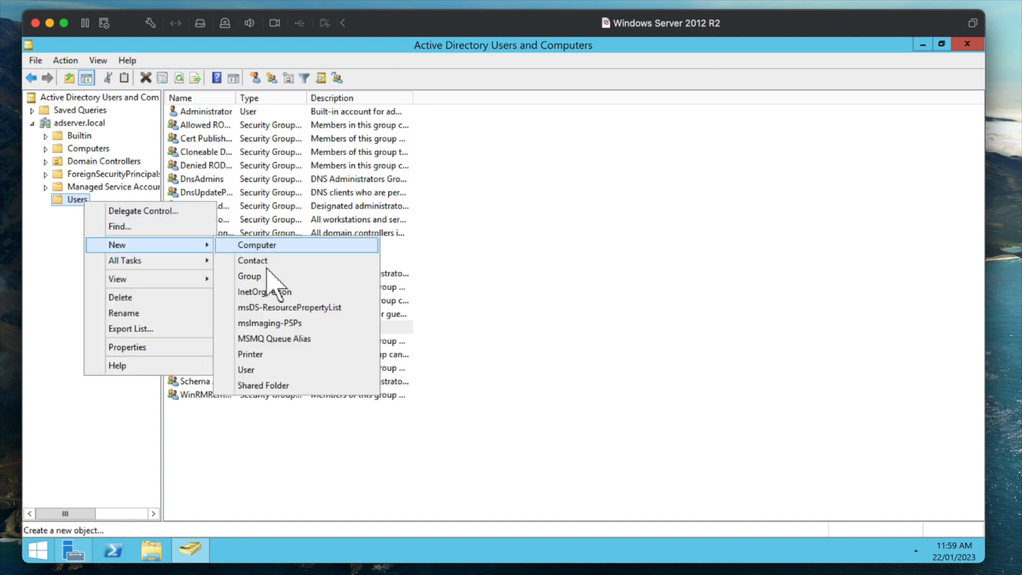
pyautogui.click(281, 276)
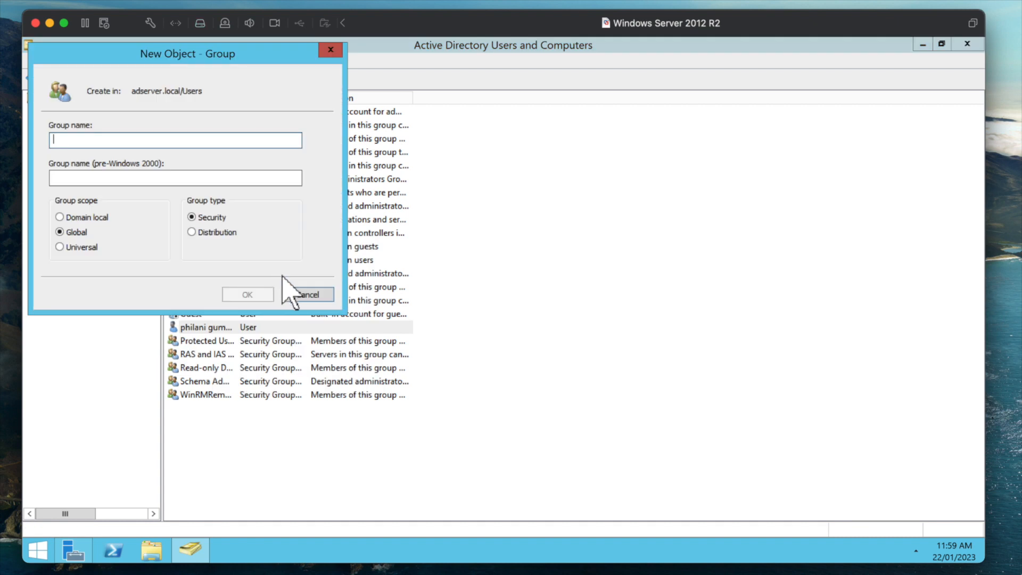
pyautogui.write('WIFI USERS')
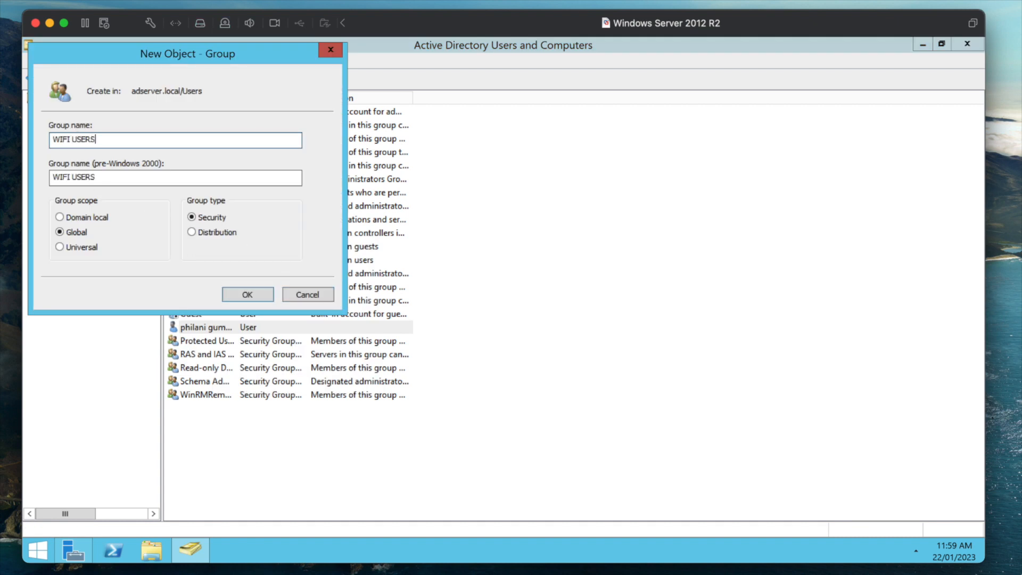
pyautogui.click(245, 294)
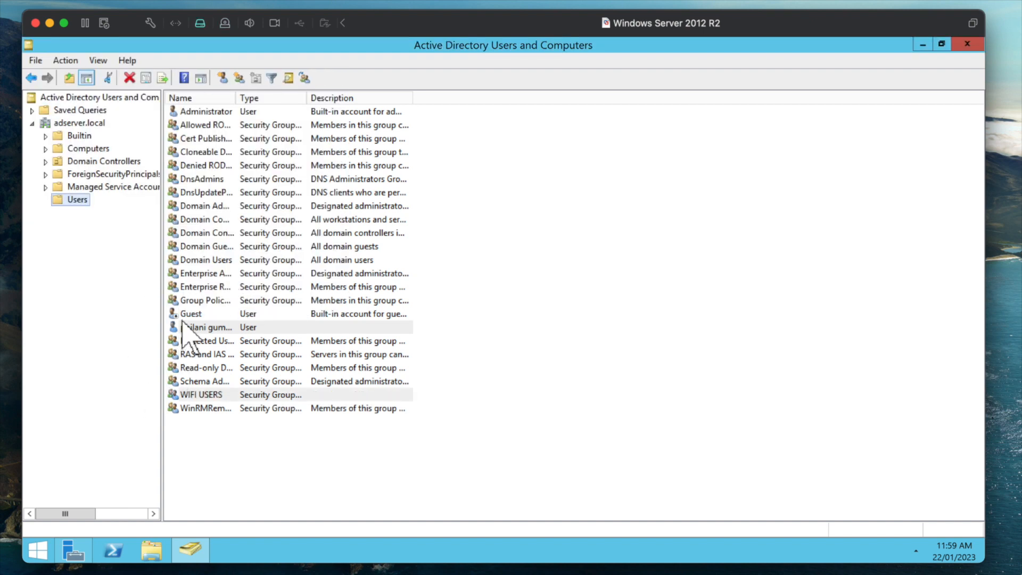
# - Add the new user account to the WIFI USERS group
pyautogui.click(183, 326)
pyautogui.rightClick(183, 326)
pyautogui.click(143, 338)
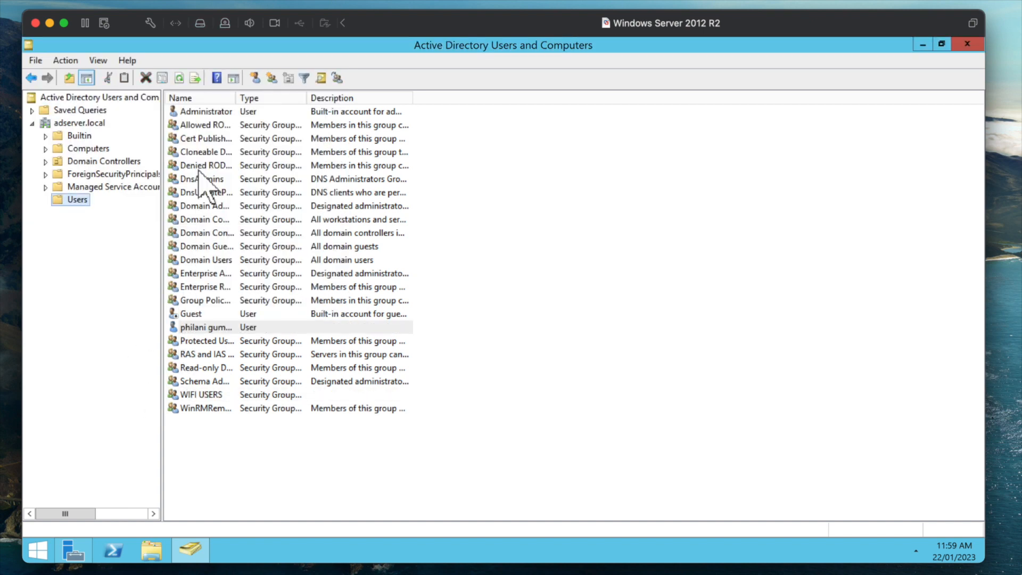
pyautogui.moveTo(235, 98); pyautogui.dragTo(339, 97)
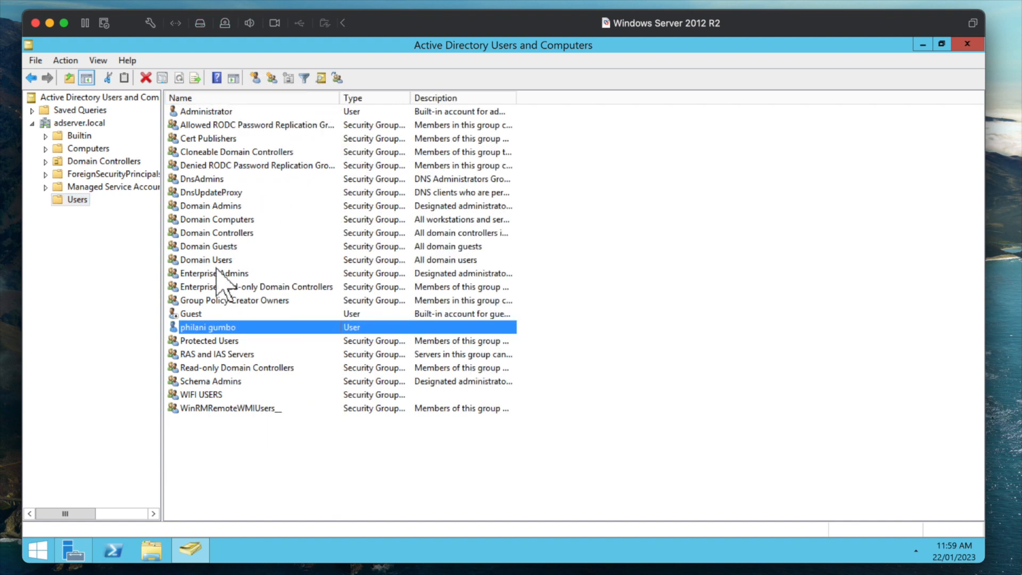
pyautogui.rightClick(198, 320)
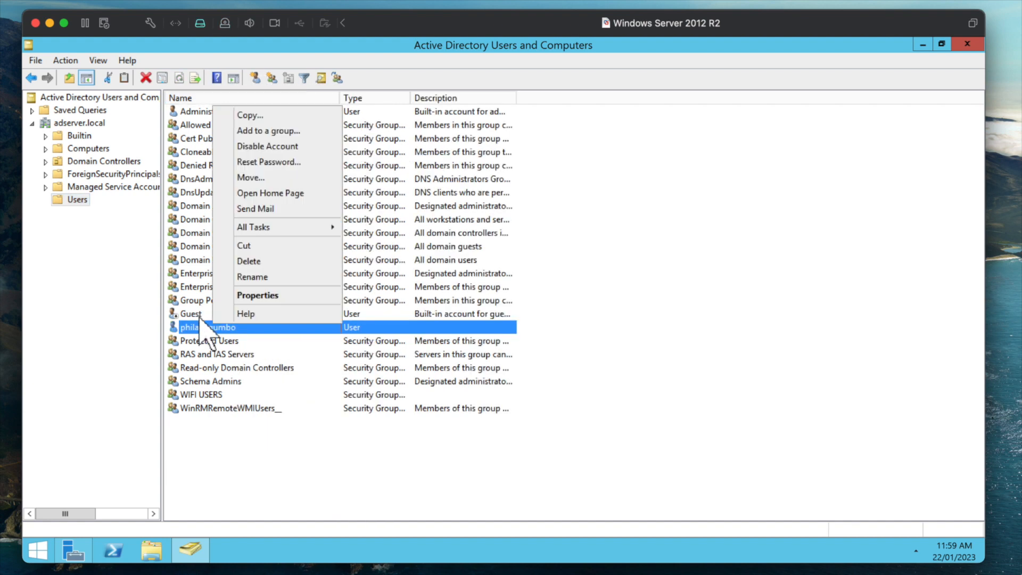
pyautogui.click(264, 131)
pyautogui.write('WIFI')
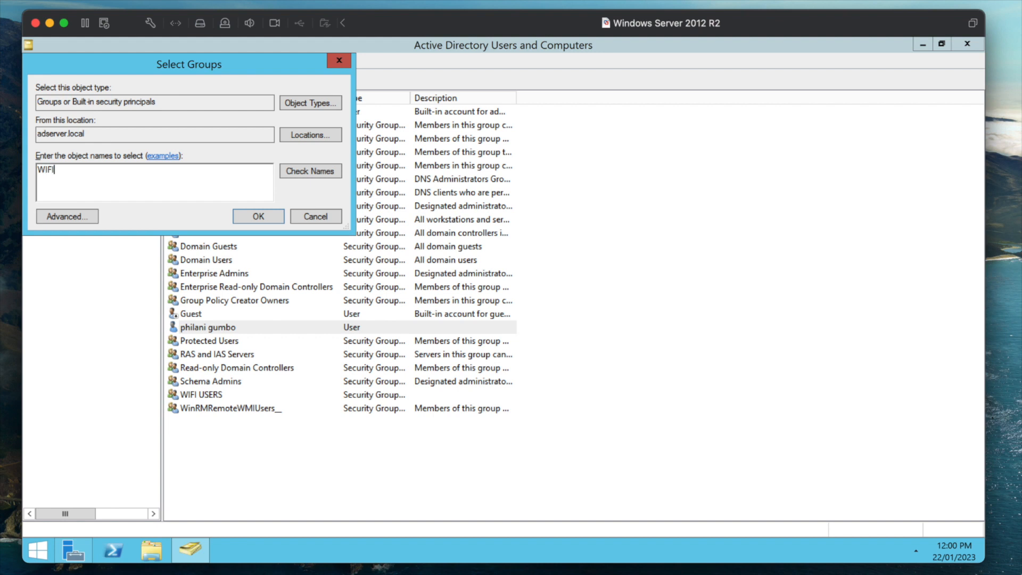
pyautogui.click(292, 175)
pyautogui.click(242, 215)
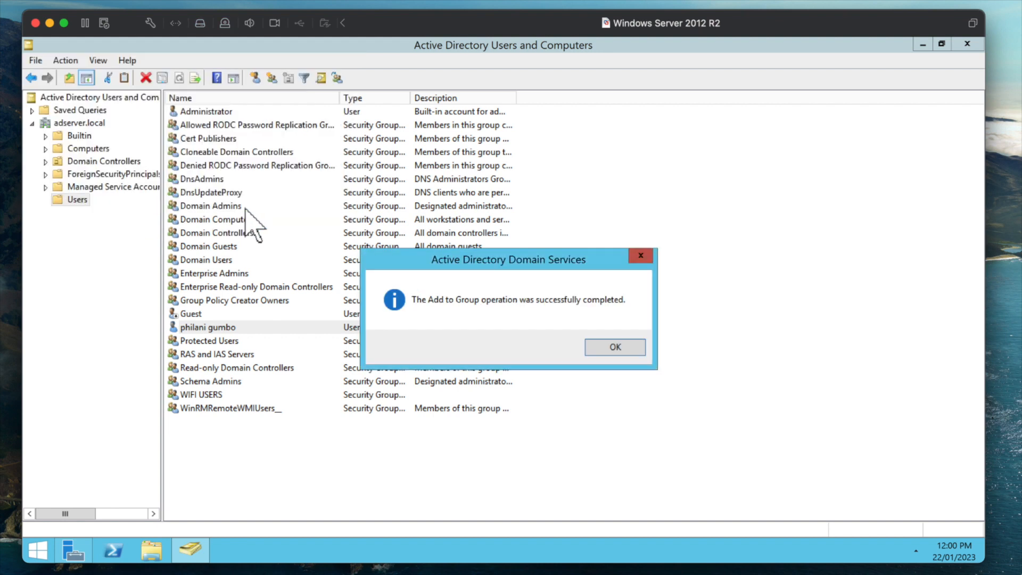
pyautogui.click(591, 346)
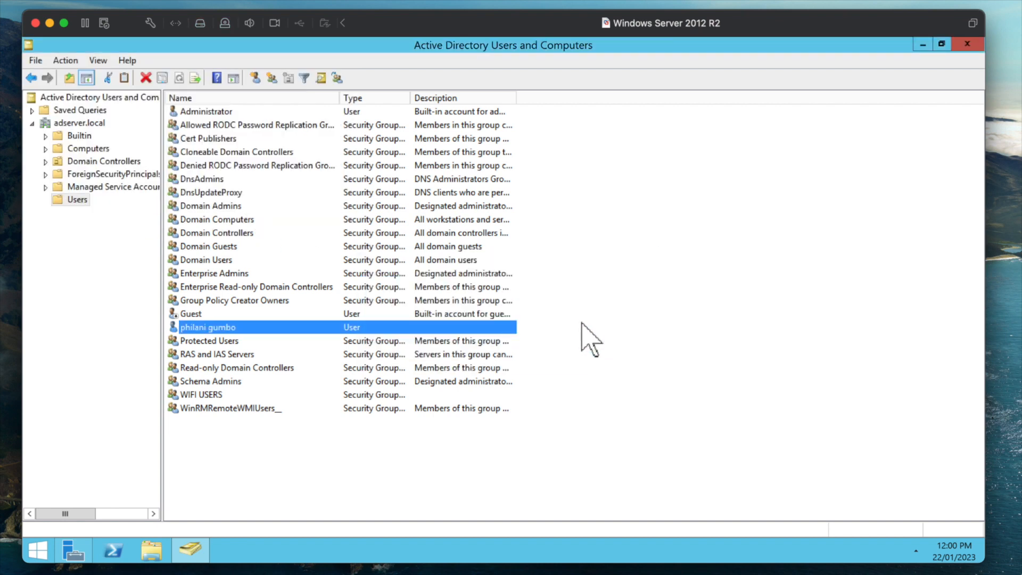
# - Set the directory console aside and return to Server Manager's administrative tools list
pyautogui.click(912, 41)
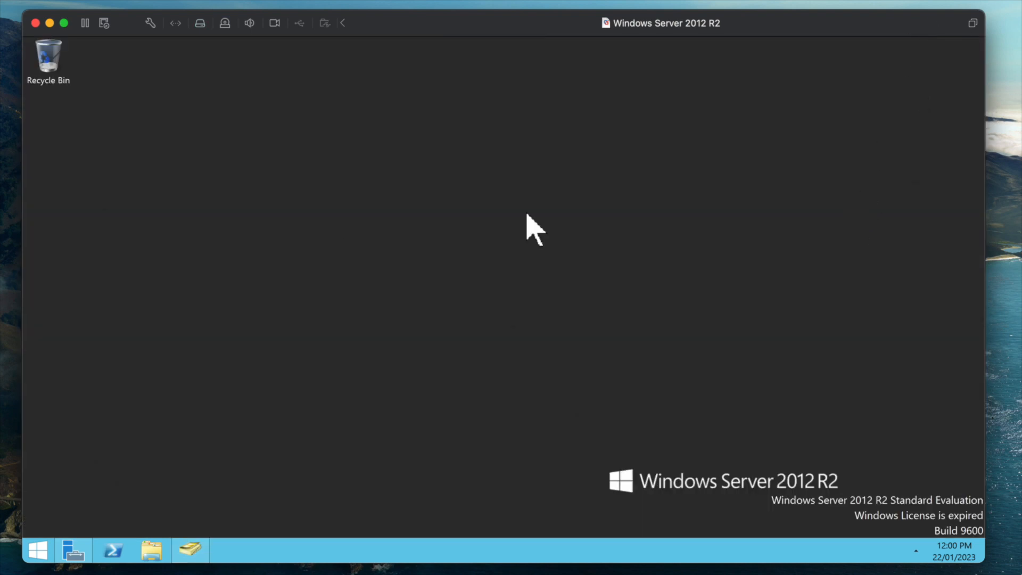
pyautogui.click(65, 549)
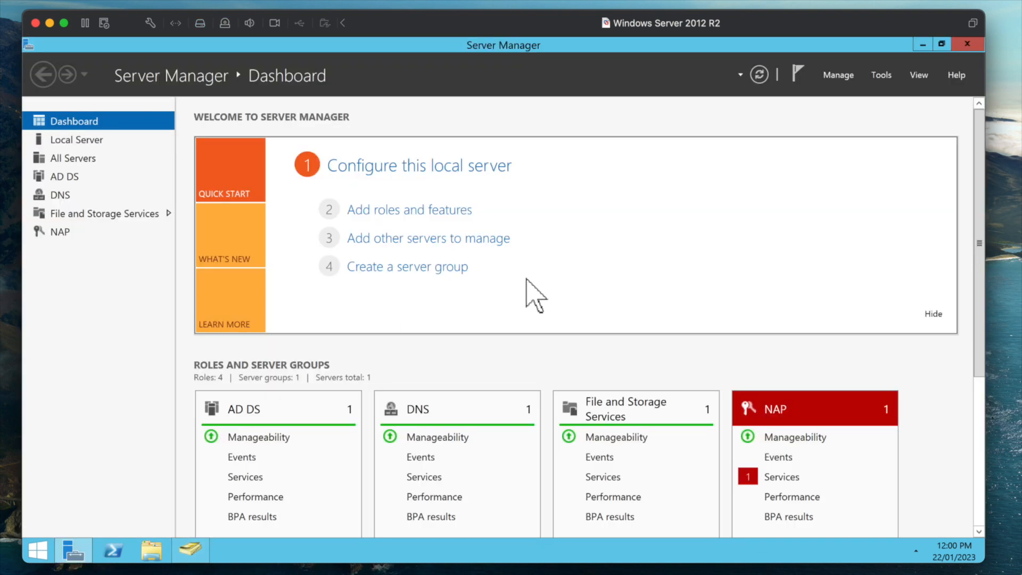
pyautogui.click(873, 74)
pyautogui.scroll(-1, 832, 297)
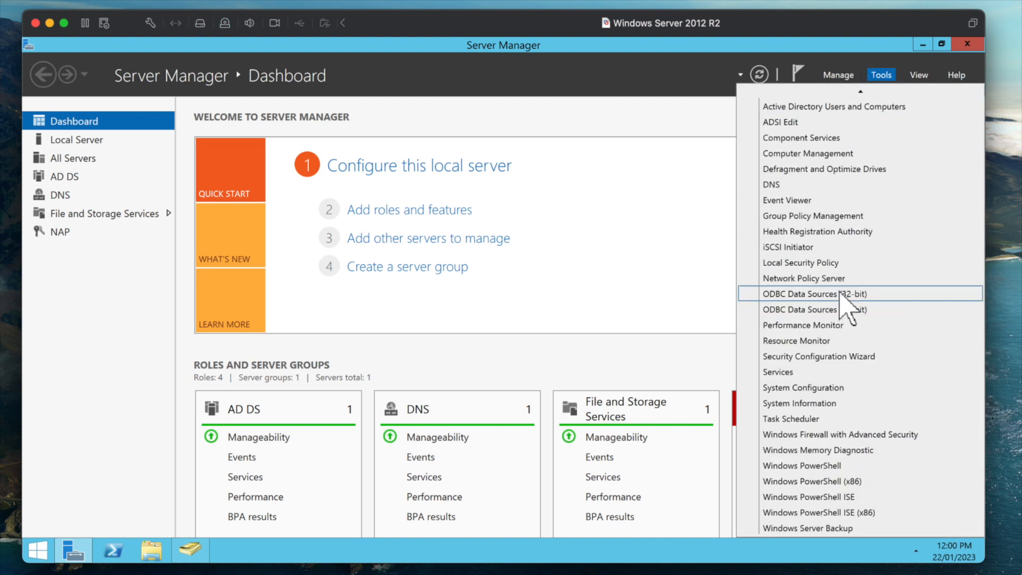
# - Launch the Network Policy Server console and register NPS (Local) in Active Directory
pyautogui.click(812, 293)
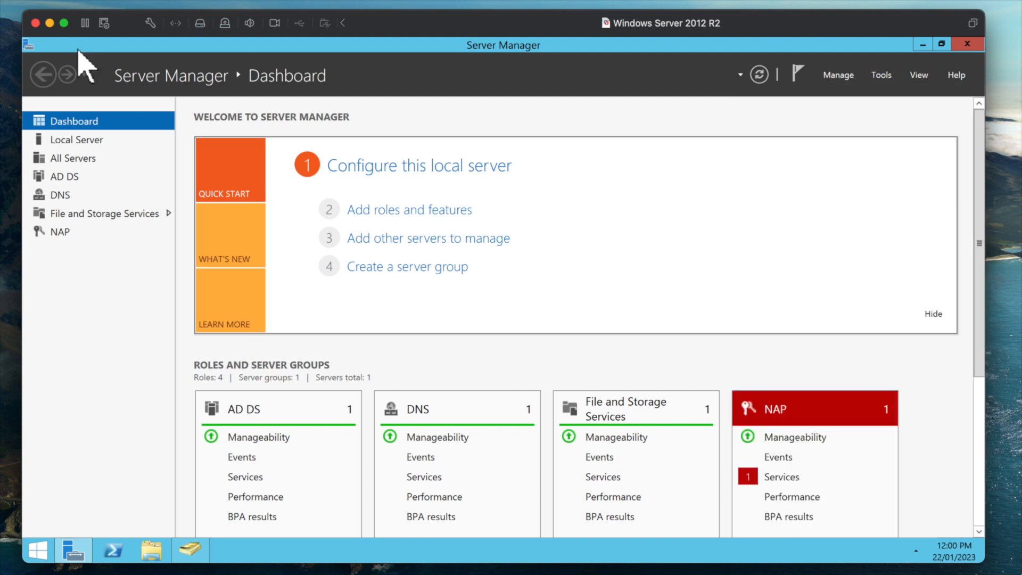
pyautogui.click(923, 44)
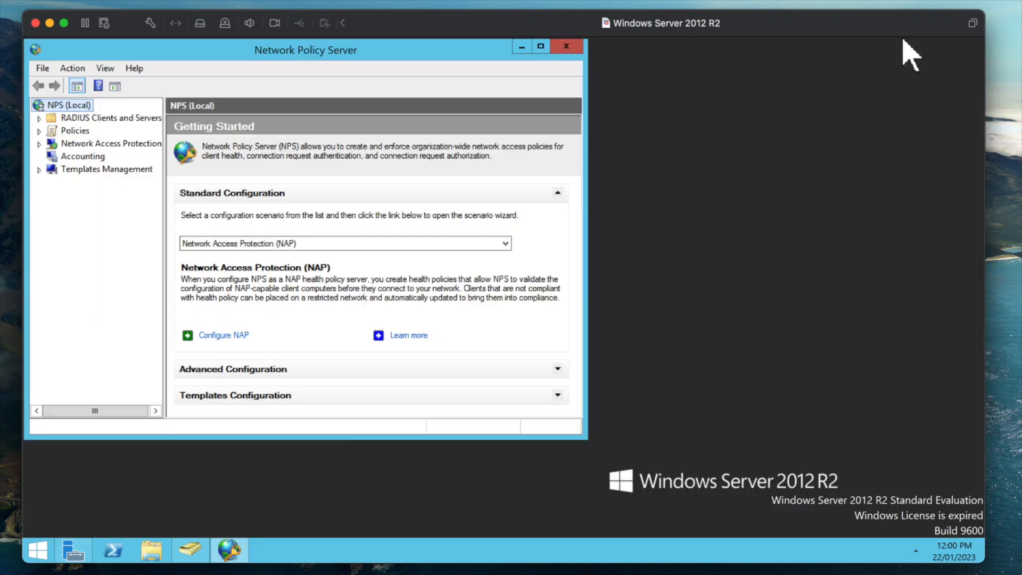
pyautogui.moveTo(255, 57); pyautogui.dragTo(436, 82)
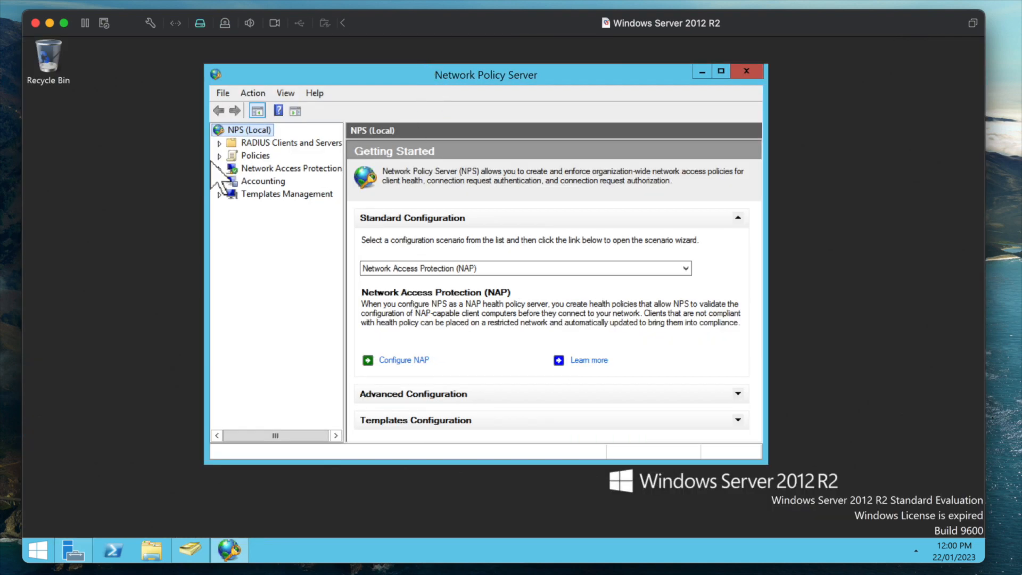
pyautogui.rightClick(224, 122)
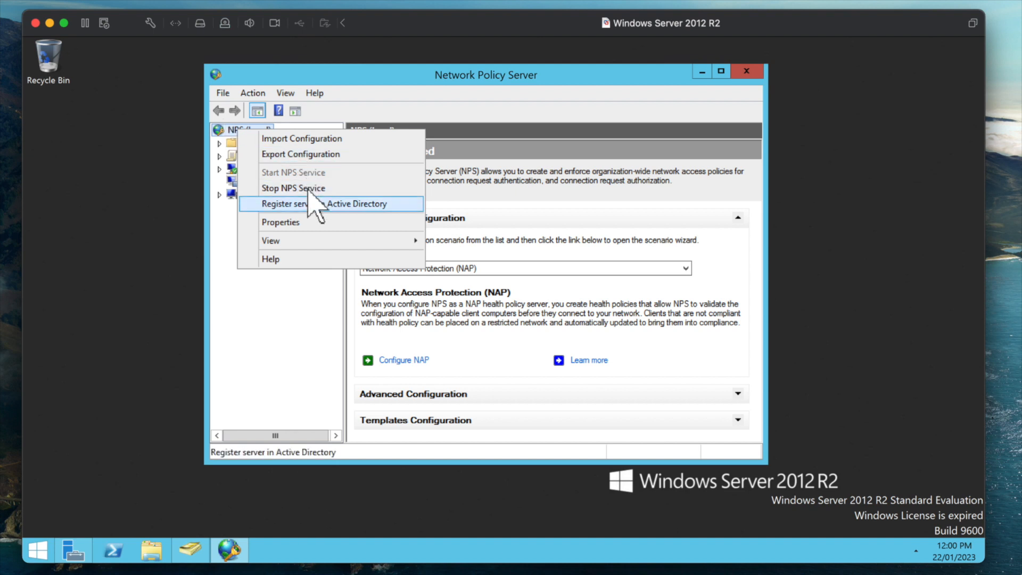
pyautogui.click(341, 204)
pyautogui.click(565, 365)
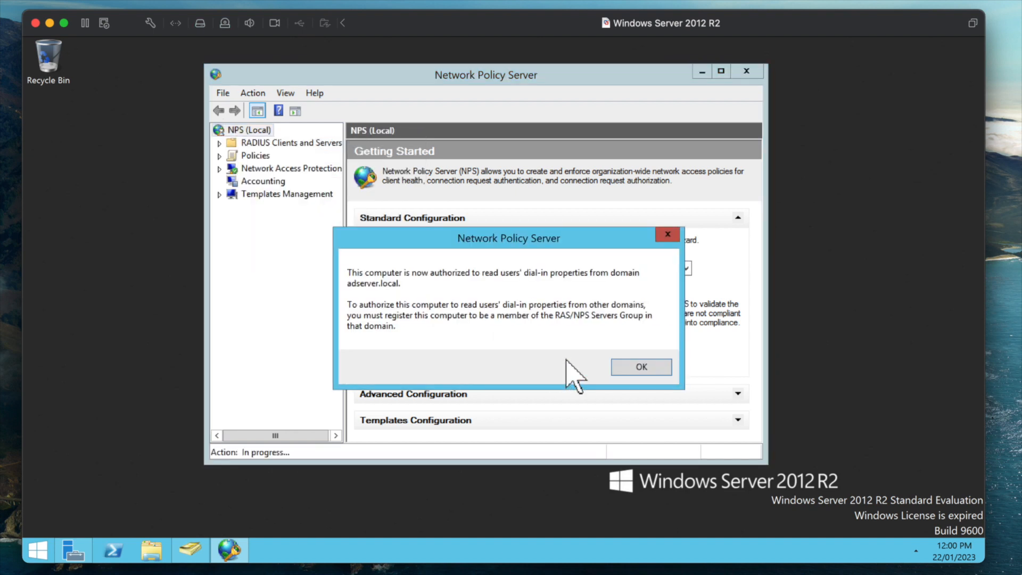
pyautogui.click(641, 366)
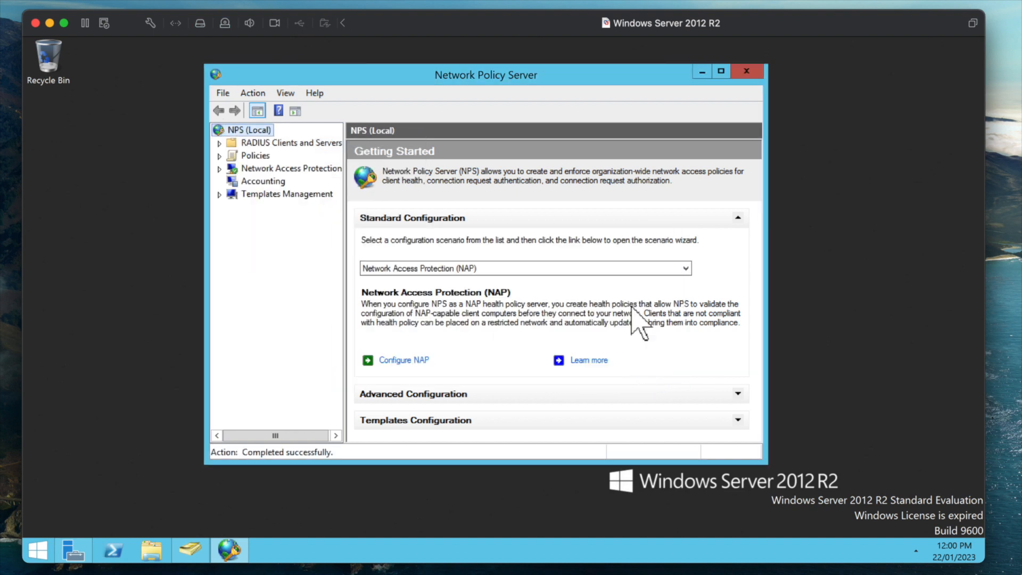
pyautogui.click(219, 143)
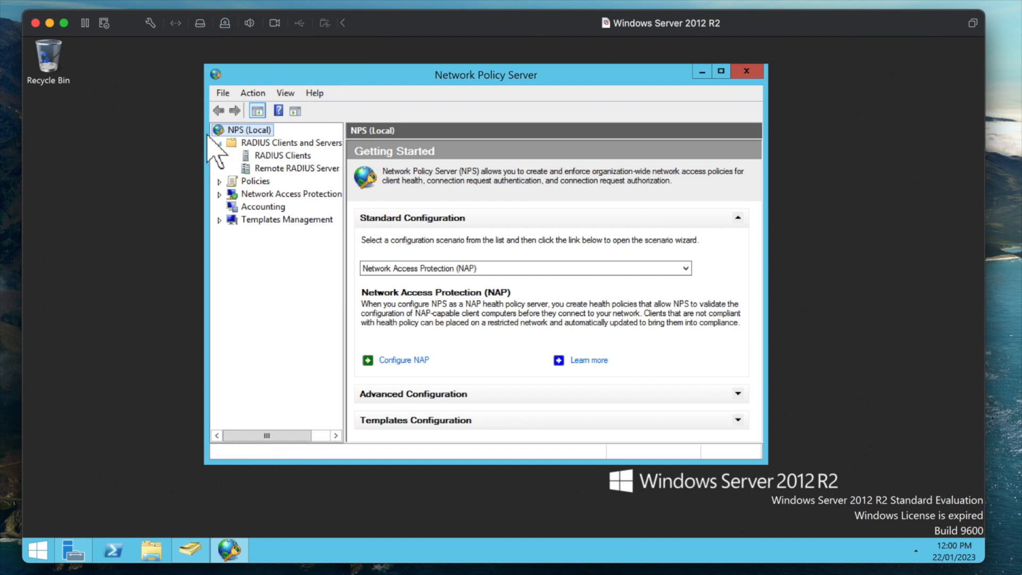
# - Start a new RADIUS client named TPLINK WIFI ROUTER with address 192.168.0.1
pyautogui.click(261, 155)
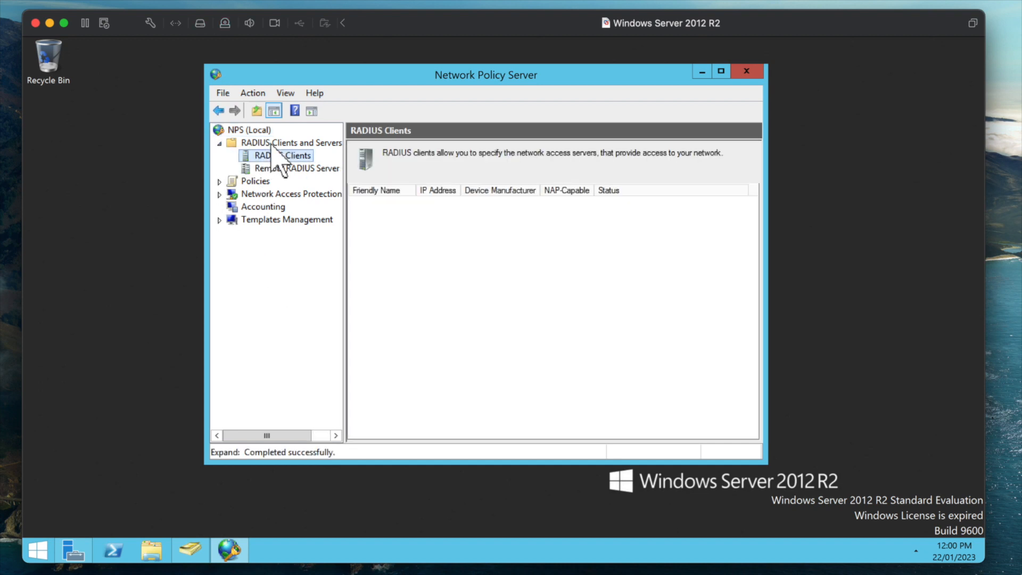
pyautogui.rightClick(284, 154)
pyautogui.click(297, 160)
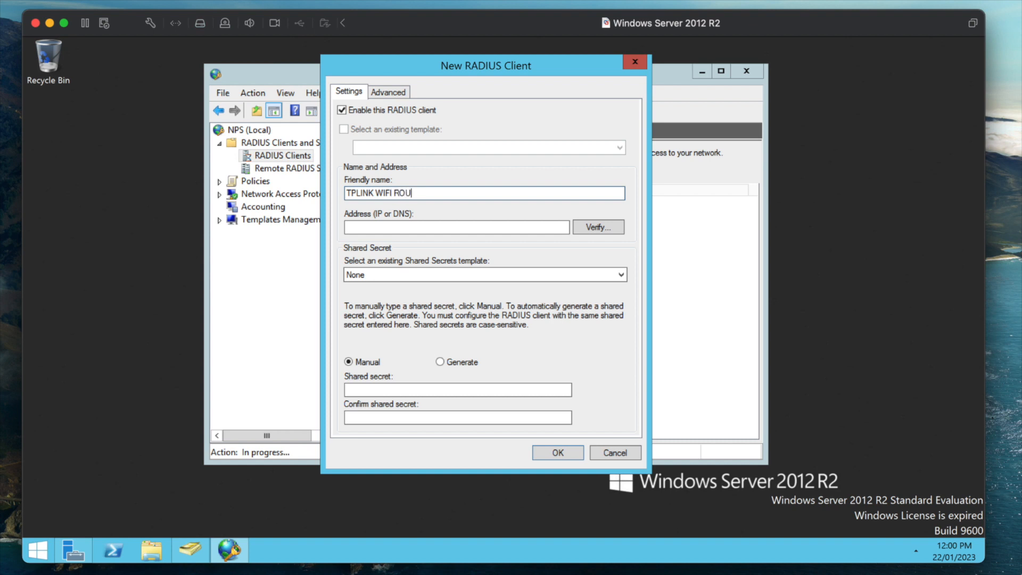
pyautogui.click(375, 227)
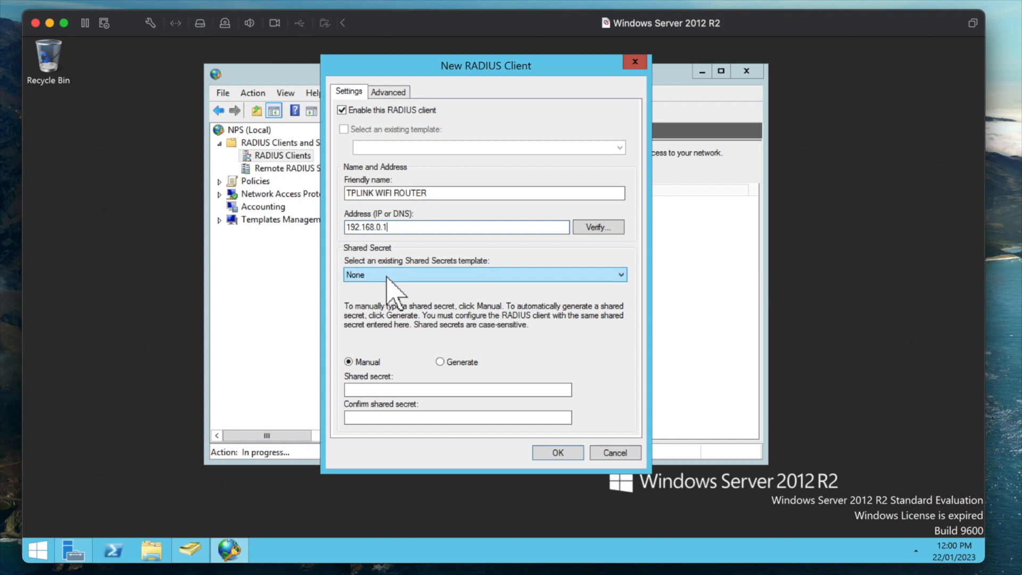
# - Enter and confirm a manual shared secret, then save the router's RADIUS client
pyautogui.click(395, 389)
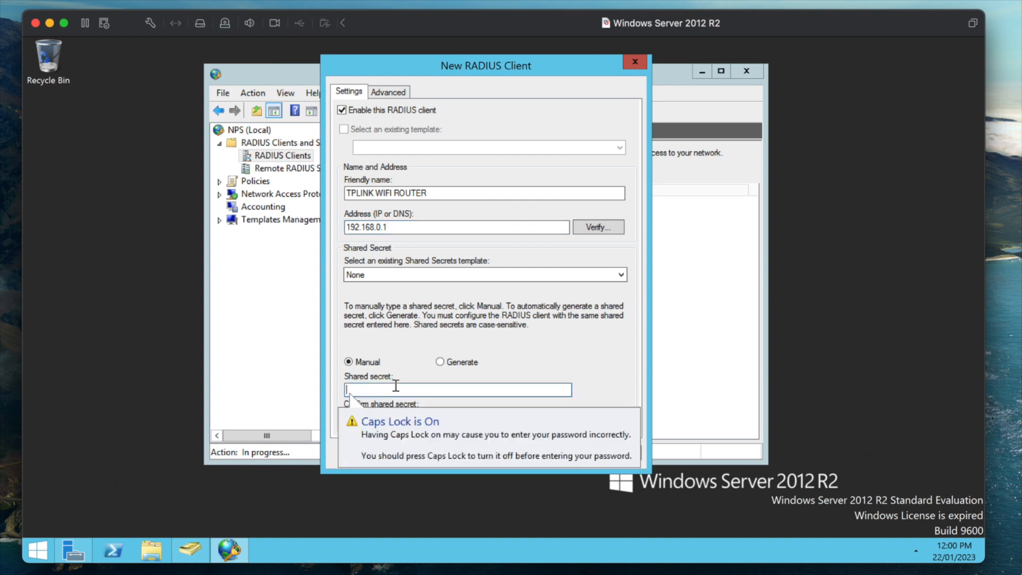
pyautogui.write('S')
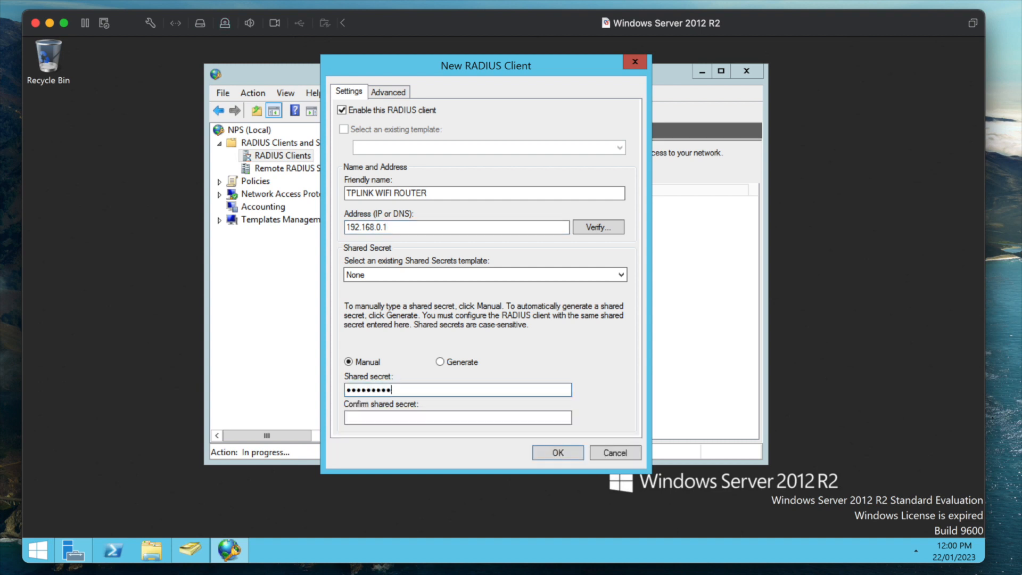
pyautogui.write('1')
pyautogui.press('Tab')
pyautogui.write('S')
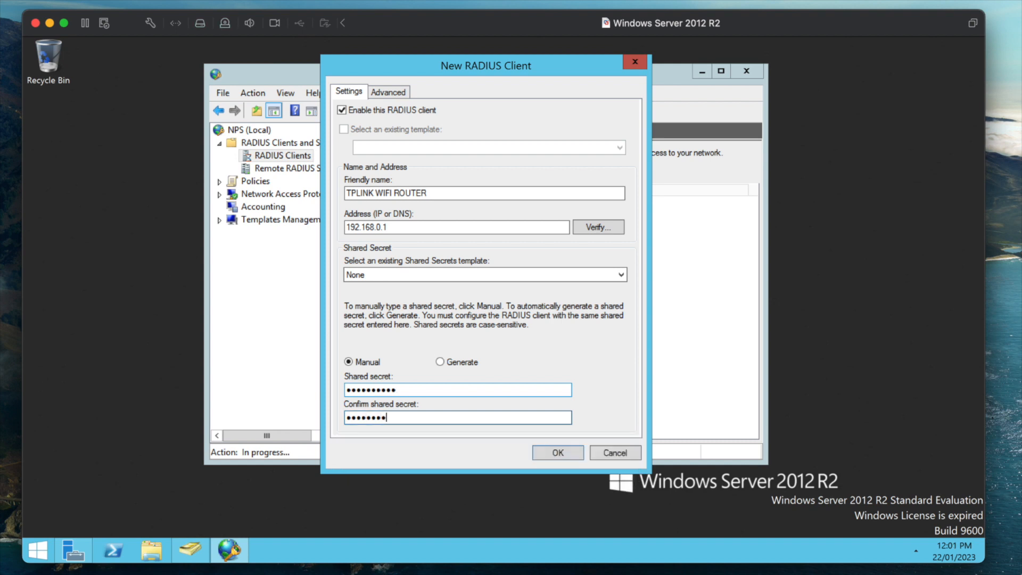
pyautogui.click(381, 271)
pyautogui.click(381, 270)
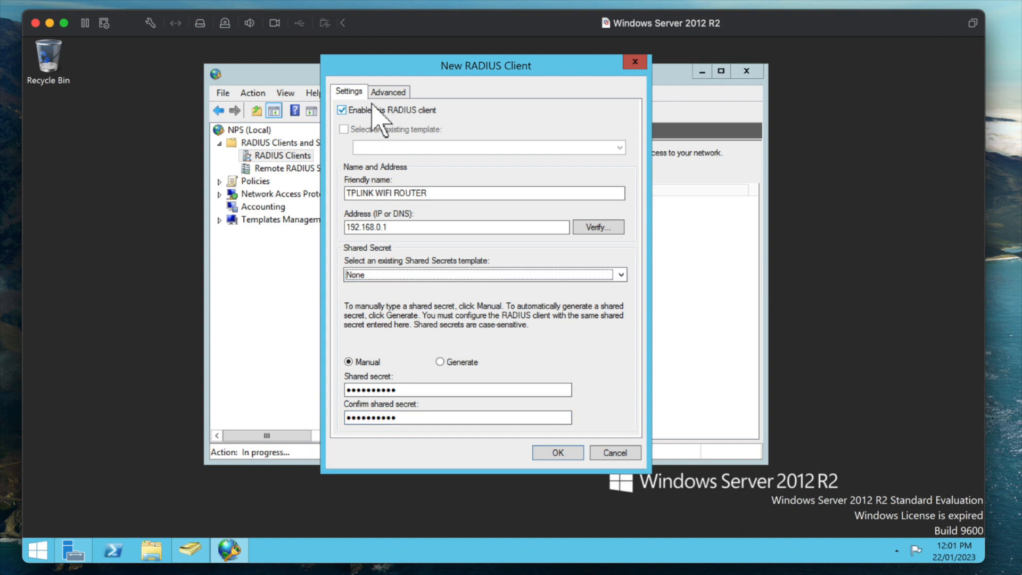
pyautogui.click(557, 453)
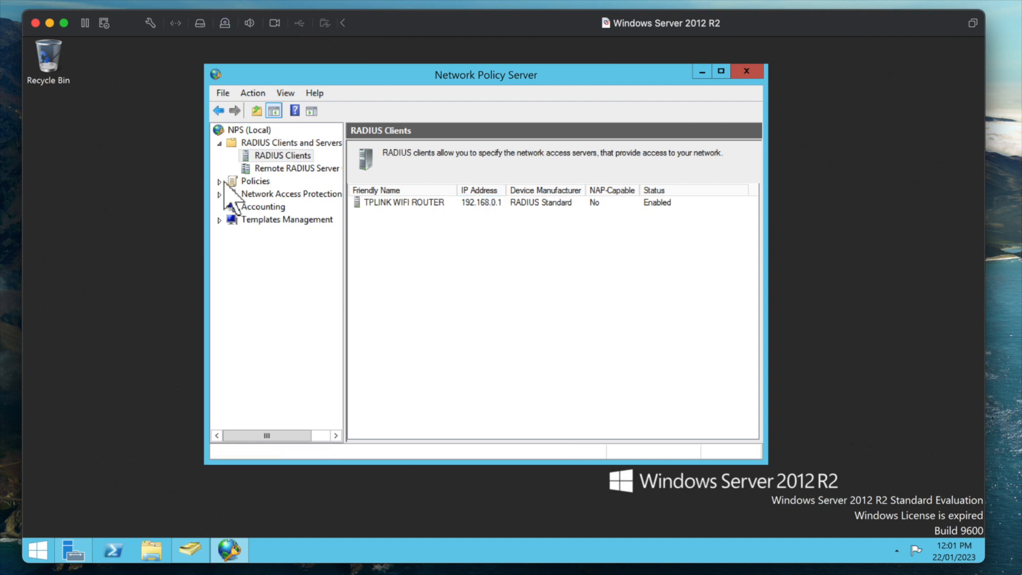
# - Create a new network policy named WIFI ACCESS POLICY with access server type Unspecified
pyautogui.click(202, 171)
pyautogui.click(219, 181)
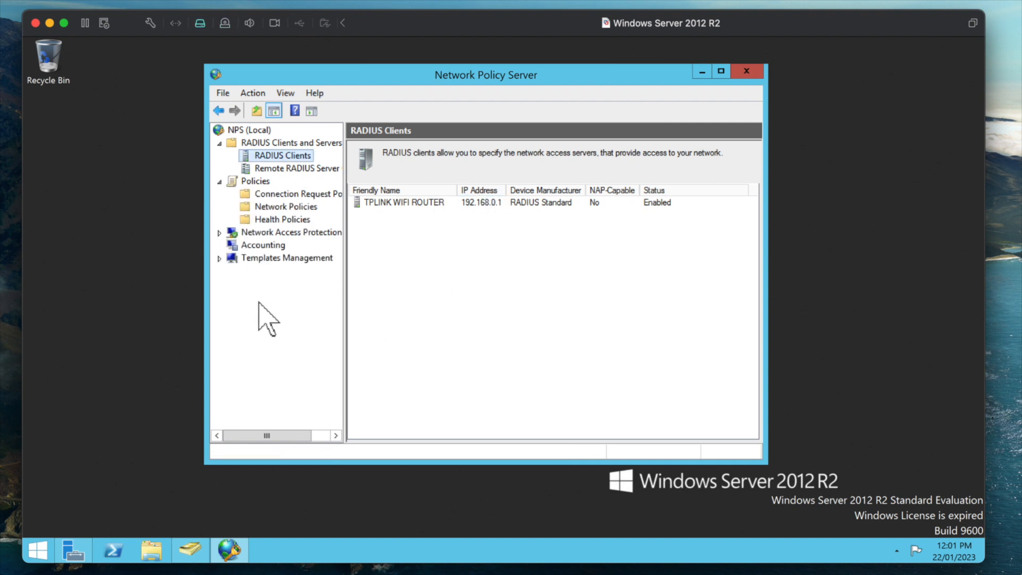
pyautogui.click(260, 204)
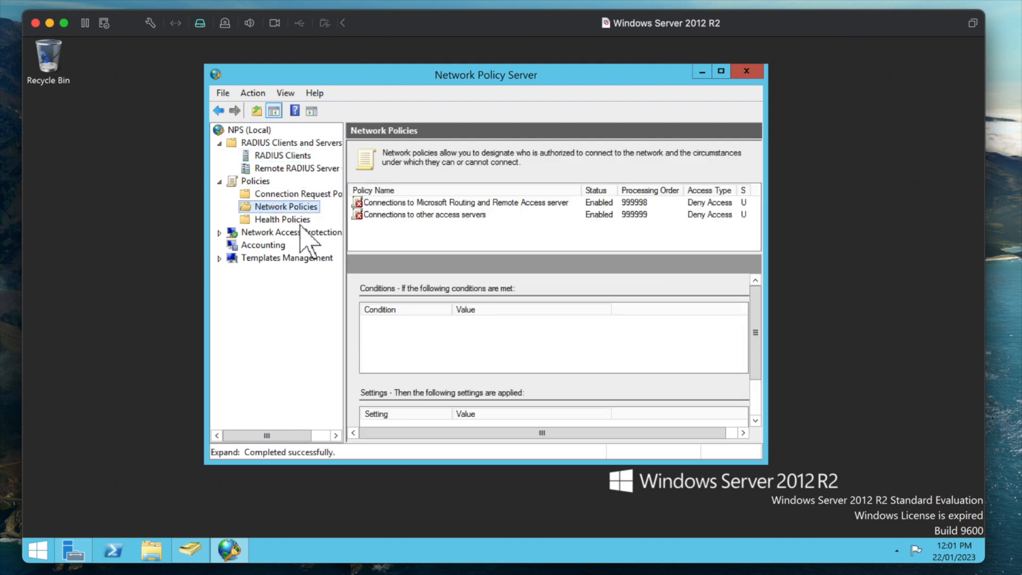
pyautogui.rightClick(318, 208)
pyautogui.click(336, 222)
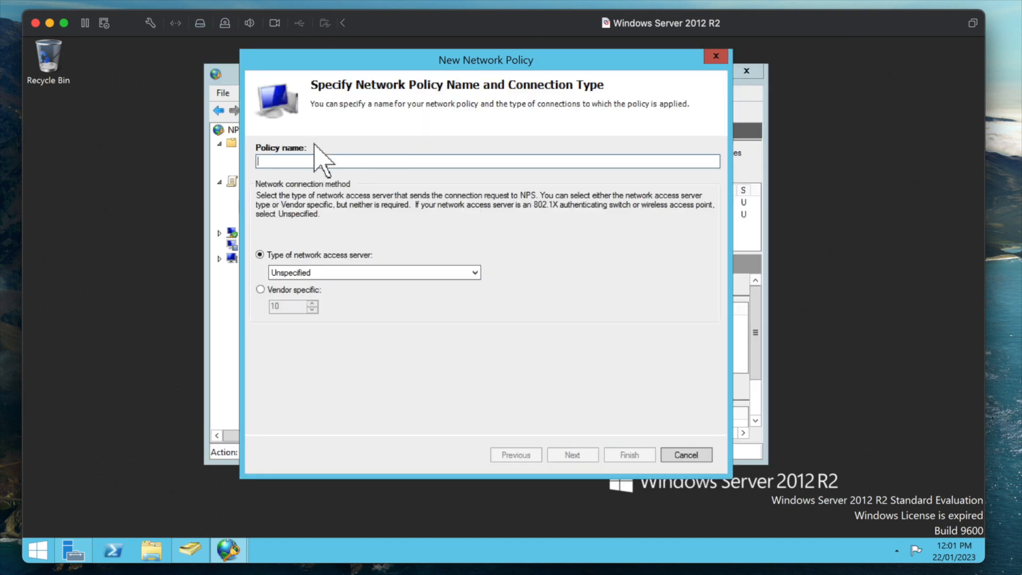
pyautogui.write('WIFI ACCESS POLICY')
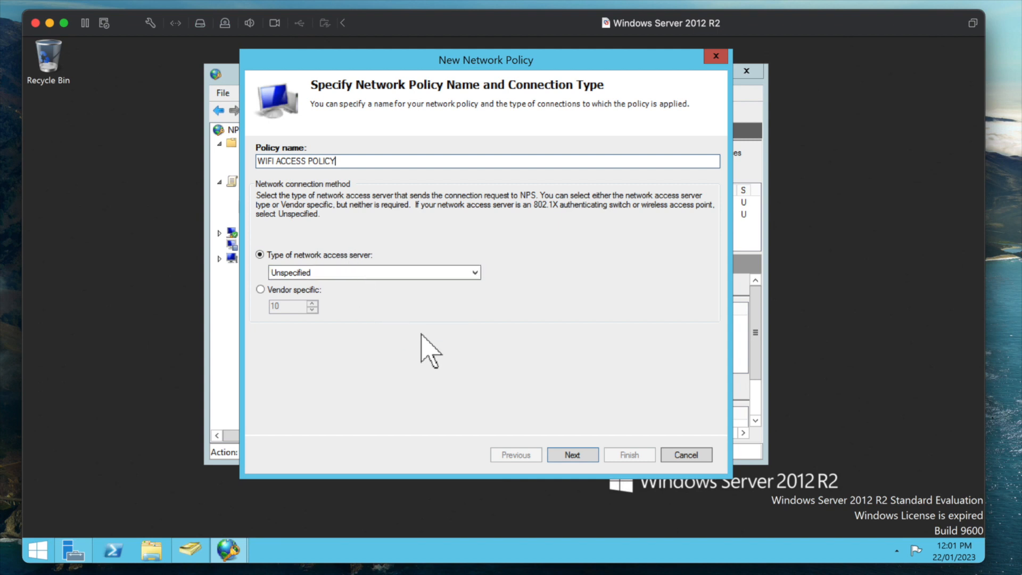
pyautogui.click(354, 274)
pyautogui.click(360, 285)
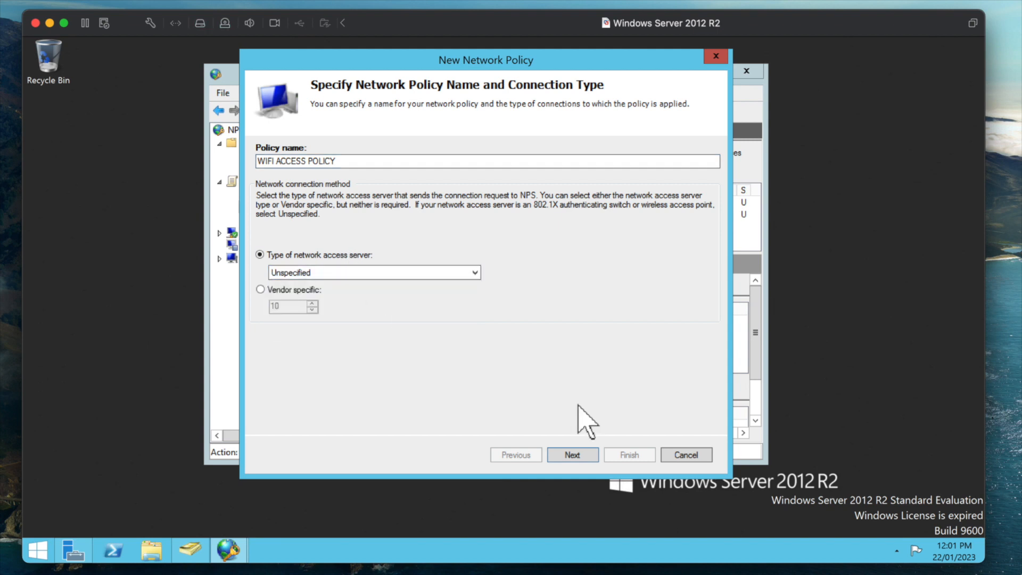
pyautogui.click(576, 451)
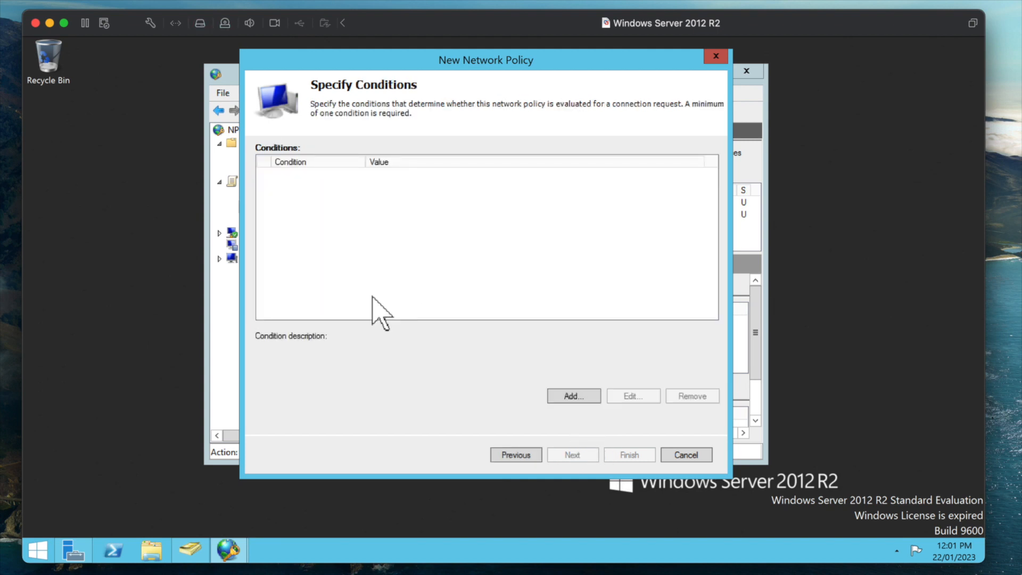
# - Add a User Groups condition requiring membership in ADSERVER0\WIFI USERS
pyautogui.click(578, 398)
pyautogui.click(304, 262)
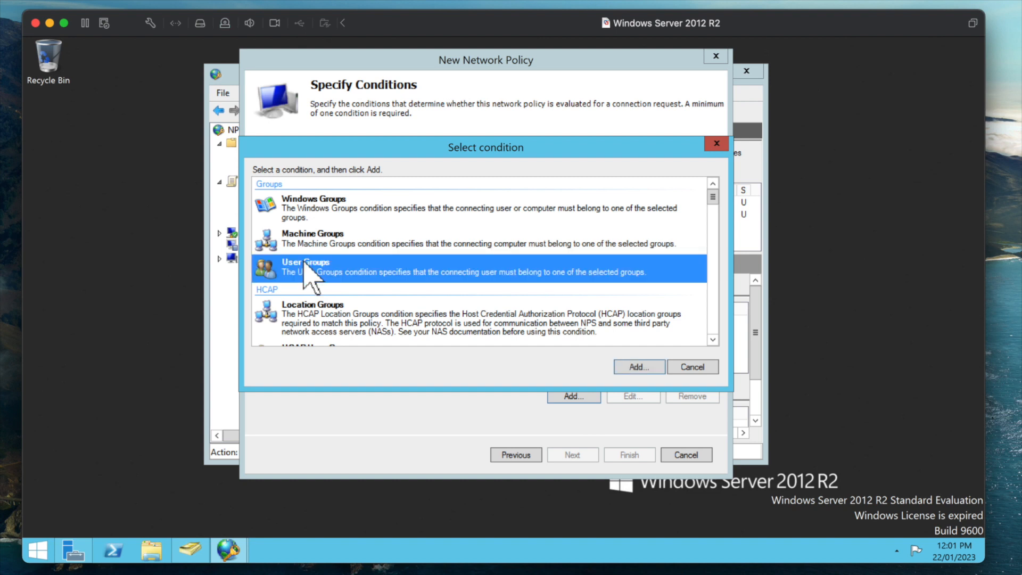
pyautogui.click(625, 365)
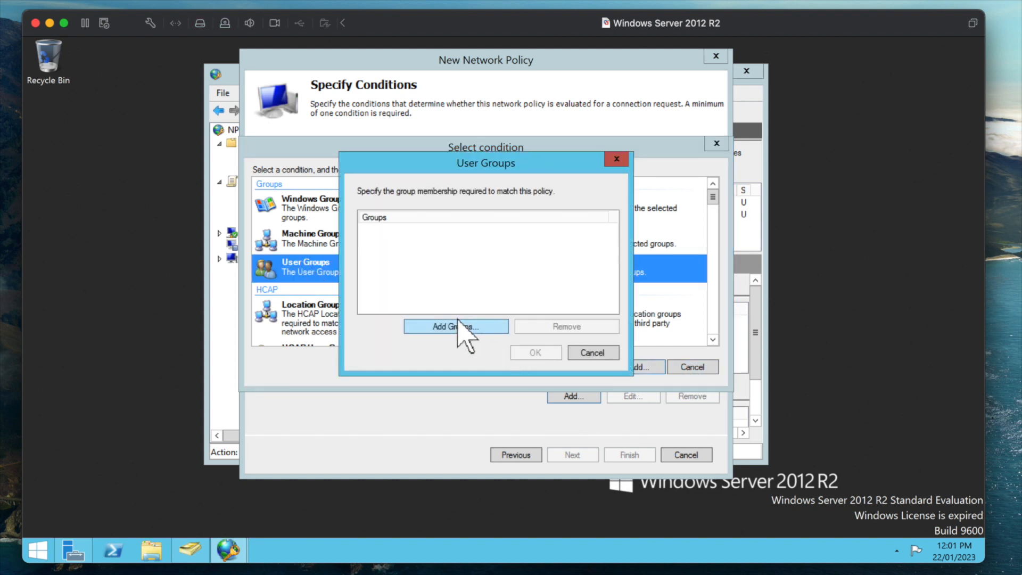
pyautogui.click(462, 327)
pyautogui.write('WIFI USERS')
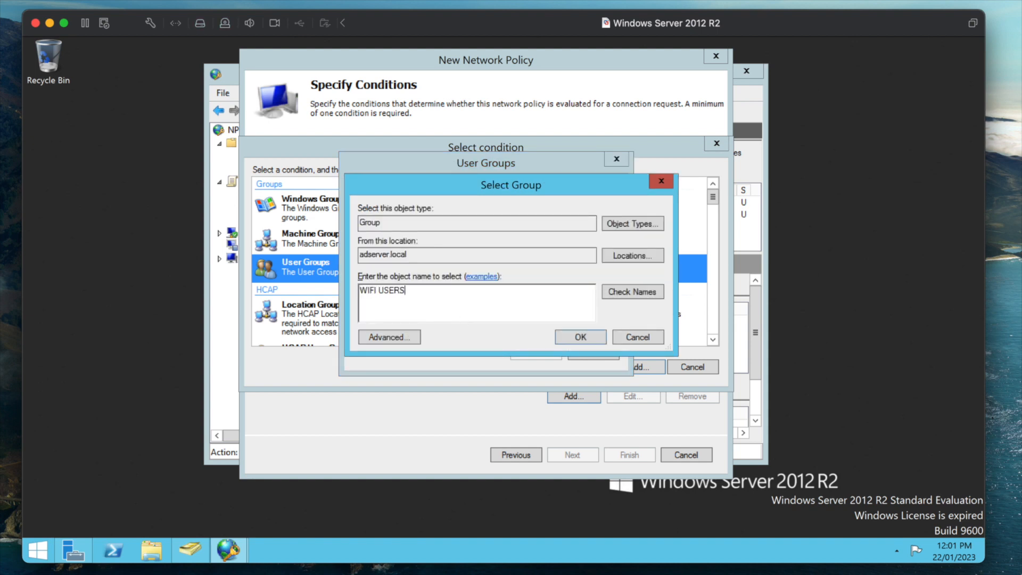
pyautogui.click(607, 292)
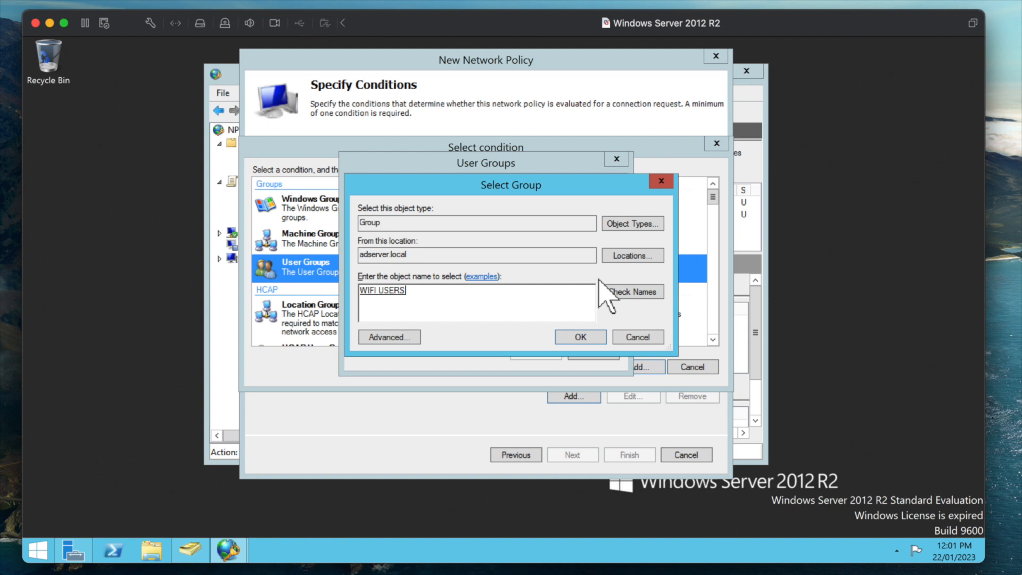
pyautogui.click(578, 336)
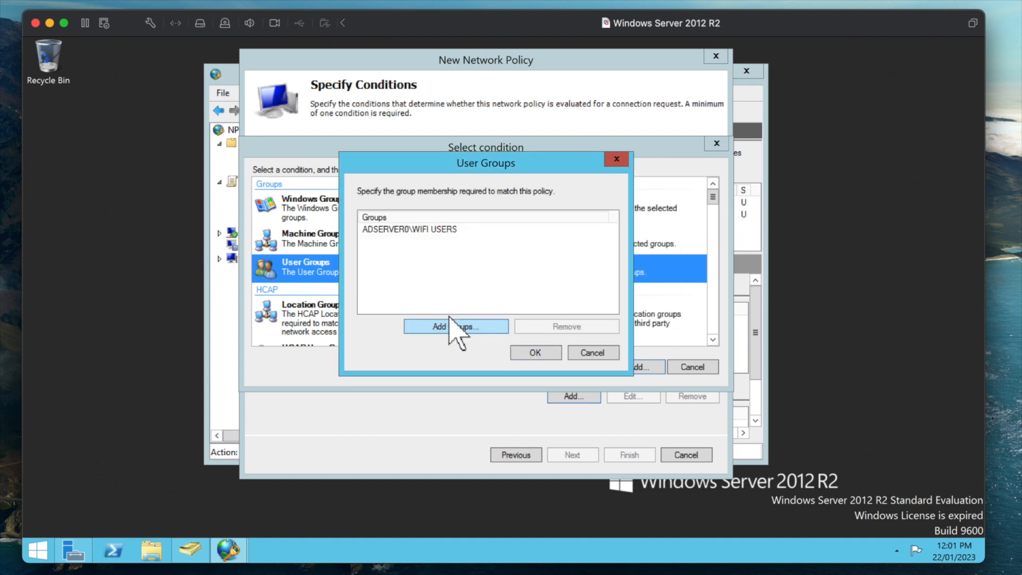
pyautogui.click(537, 352)
pyautogui.click(401, 170)
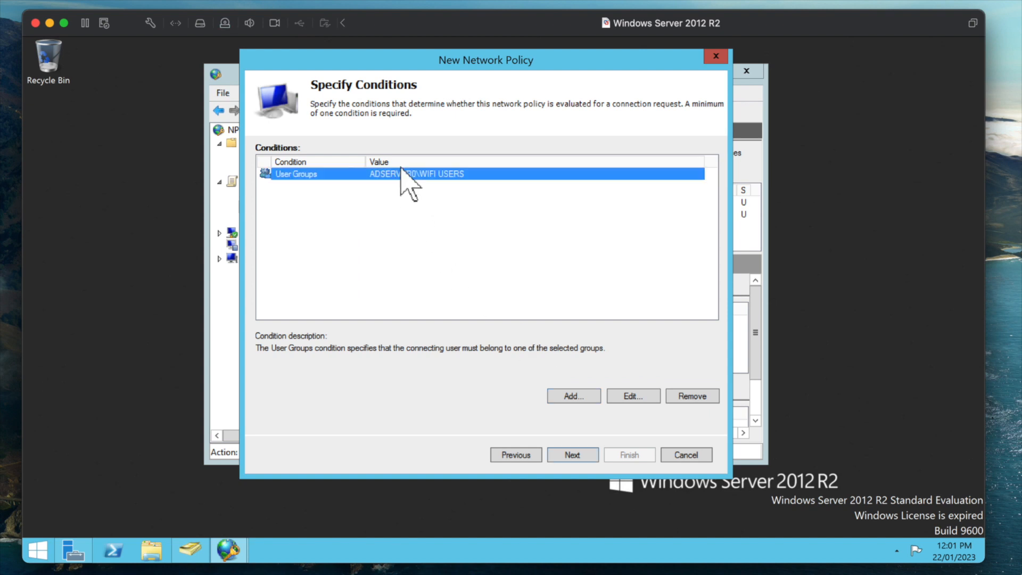
pyautogui.click(572, 456)
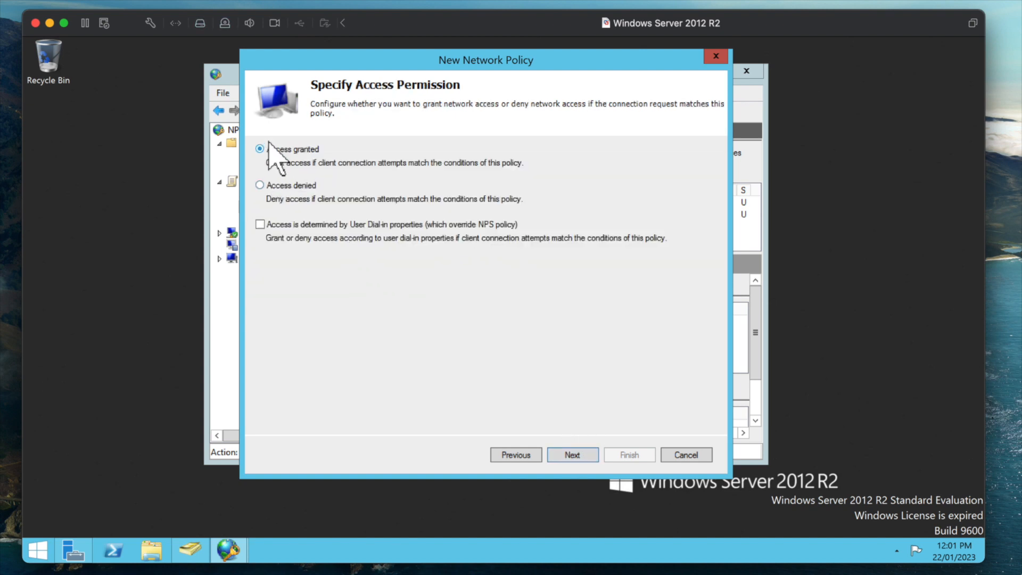
# - Grant access and add PEAP and EAP-MSCHAP v2 as the EAP authentication types
pyautogui.click(573, 452)
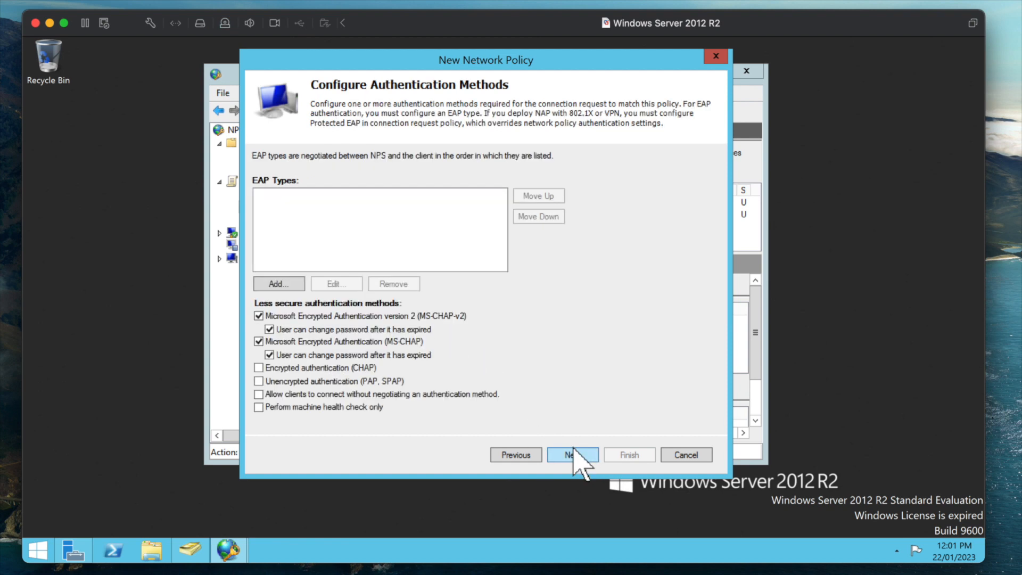
pyautogui.click(270, 279)
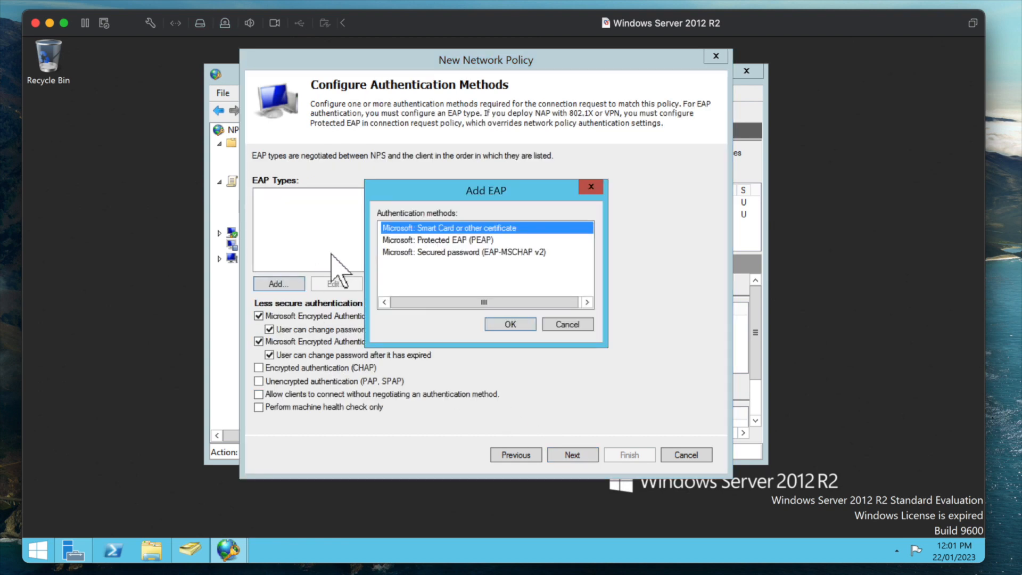
pyautogui.click(466, 241)
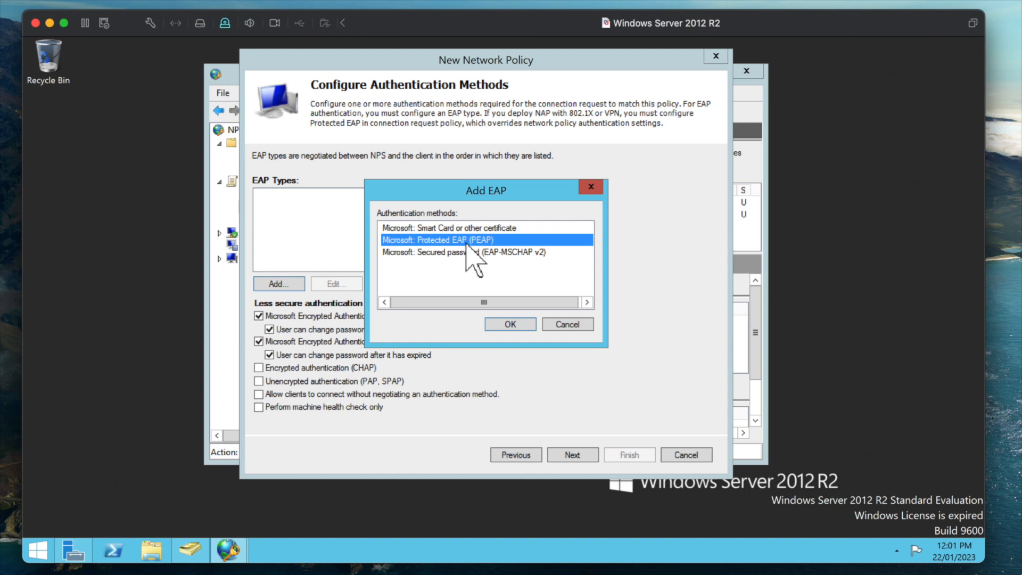
pyautogui.click(510, 324)
pyautogui.click(281, 283)
pyautogui.click(416, 240)
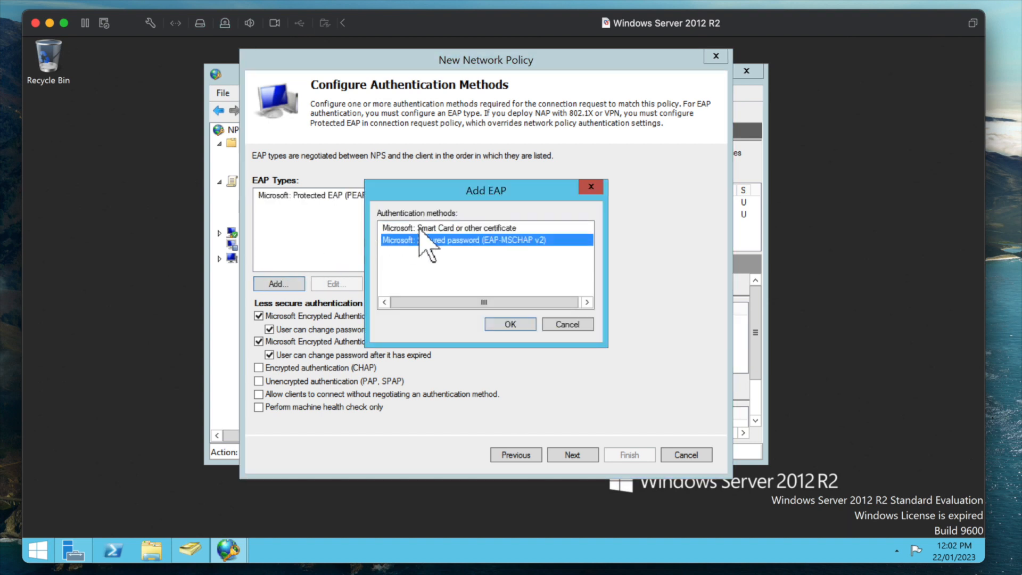
pyautogui.click(507, 322)
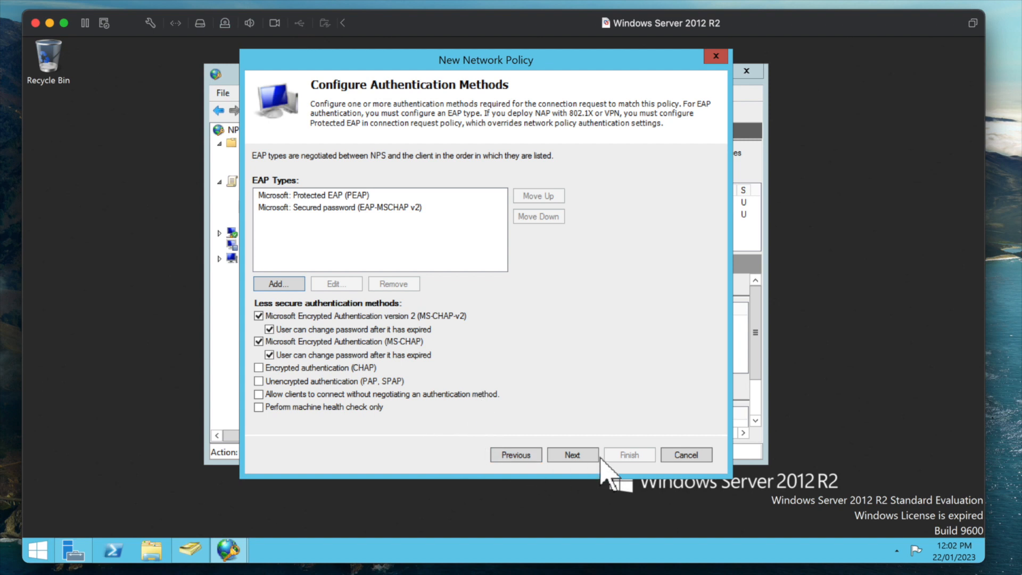
pyautogui.click(577, 451)
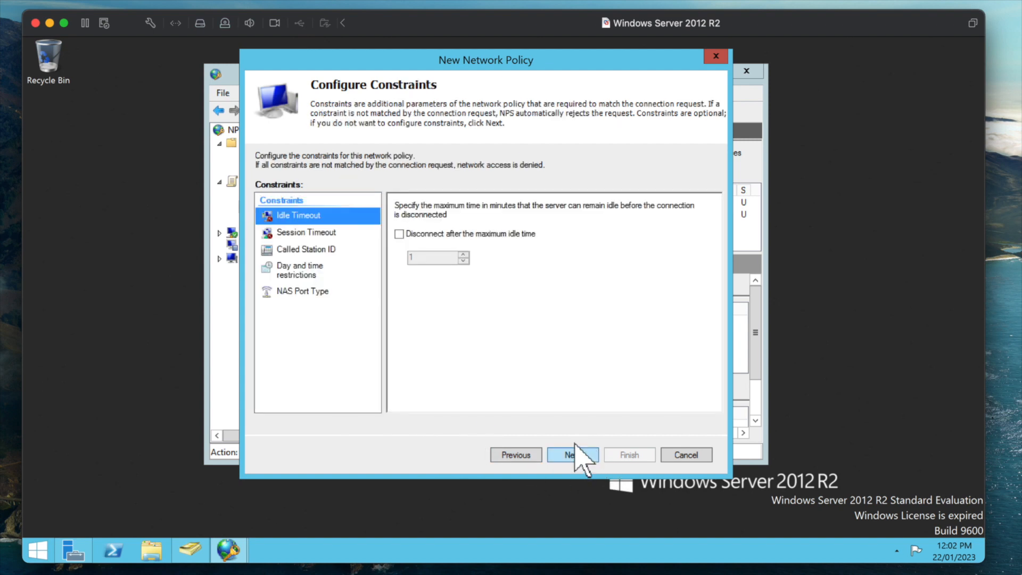
# - Keep default constraints and settings, finish WIFI ACCESS POLICY, and close the NPS console
pyautogui.click(575, 444)
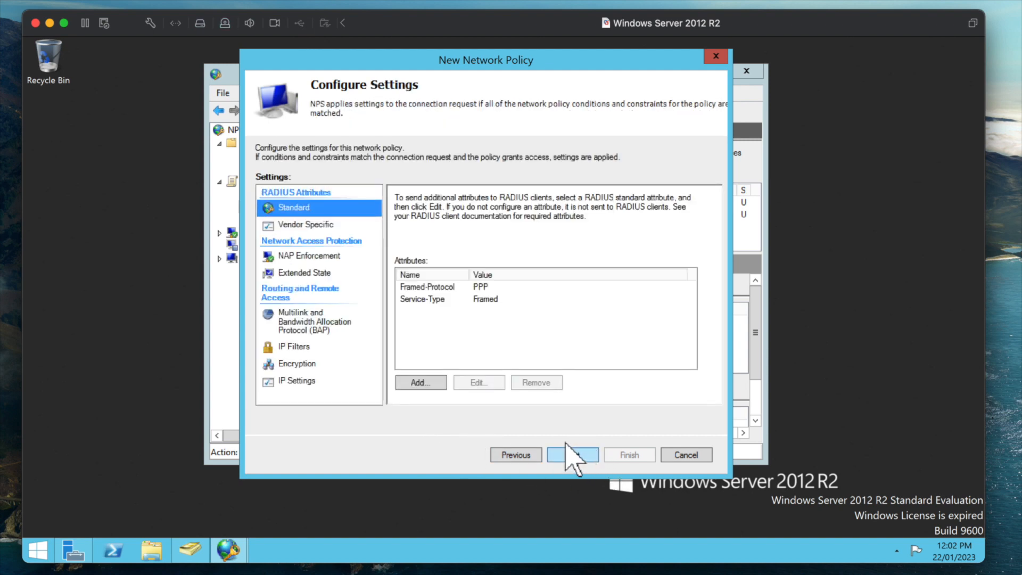
pyautogui.click(567, 446)
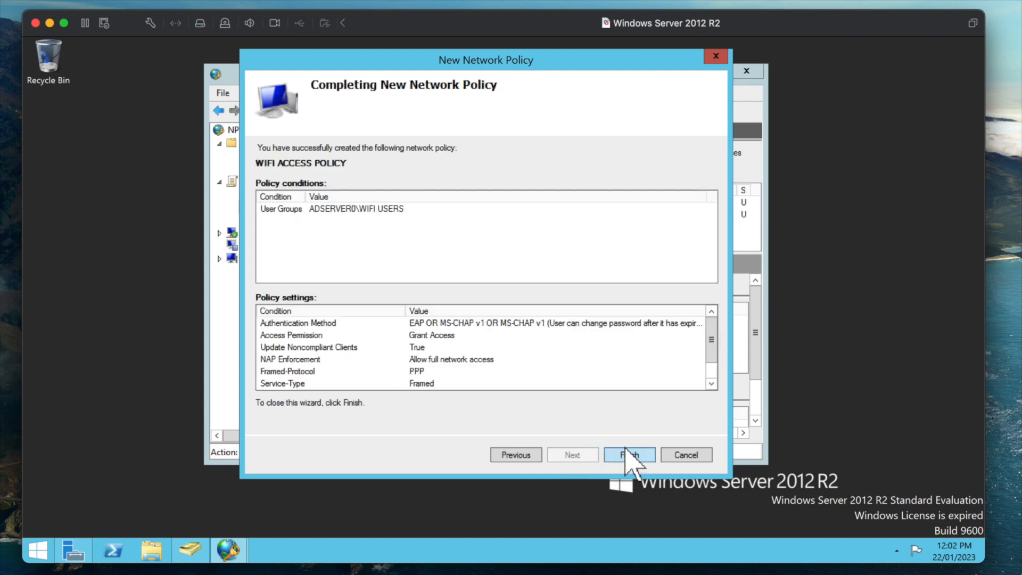
pyautogui.click(629, 453)
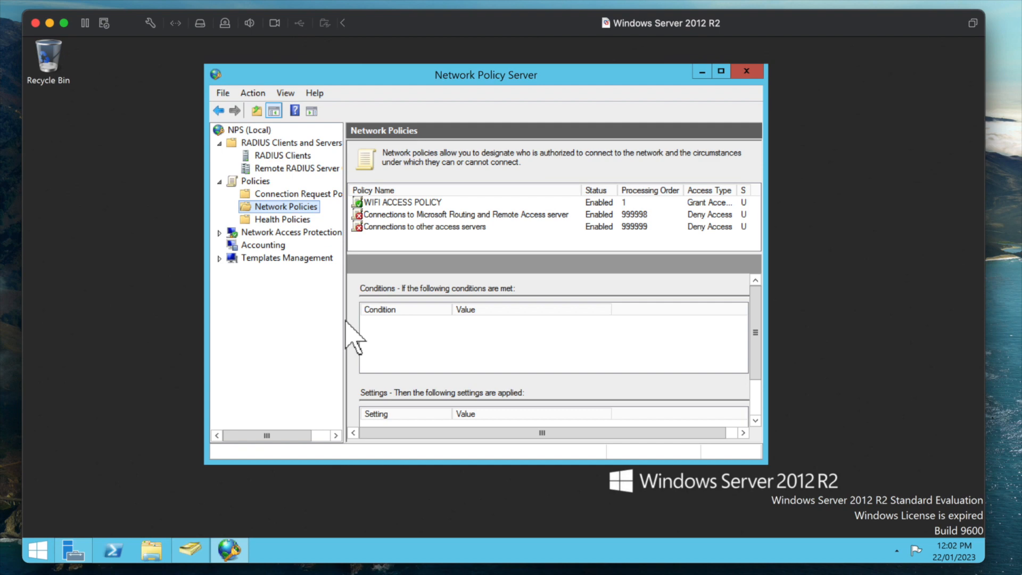
pyautogui.click(745, 72)
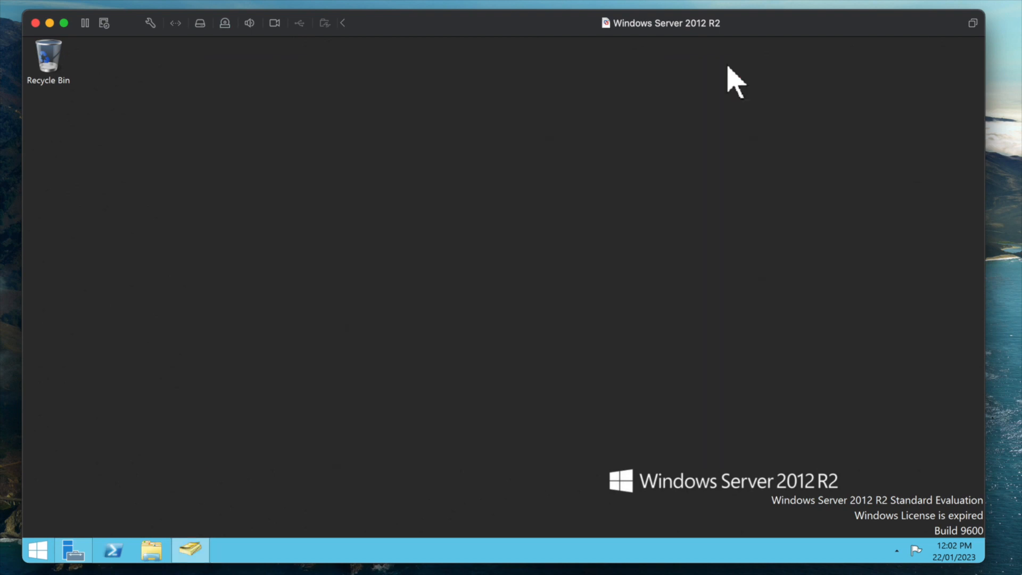